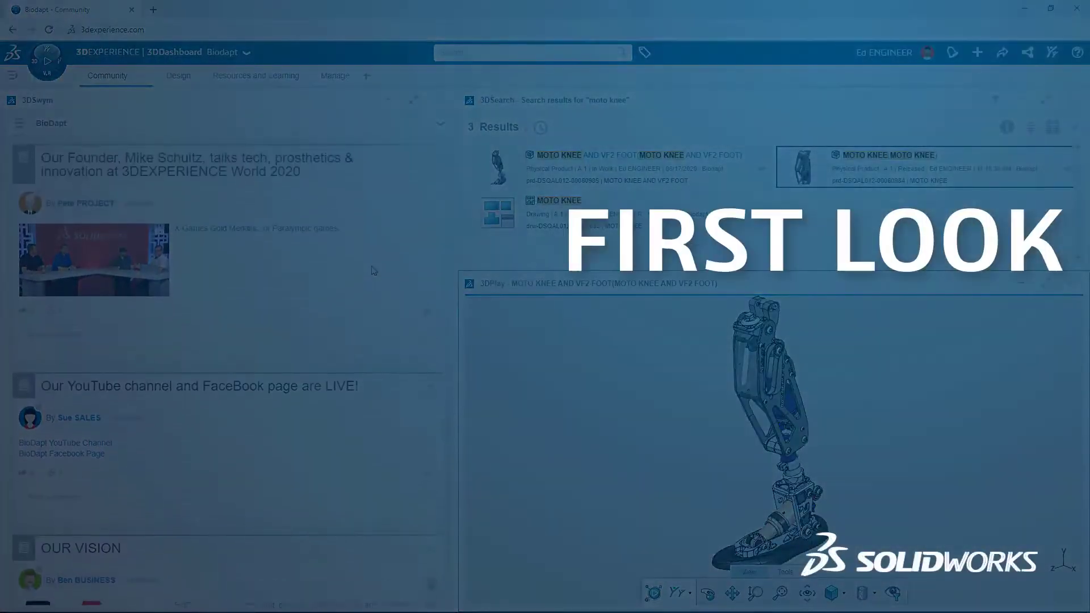
# Browse the 3DSwym feed, rotate the knee model, and open the Pin Deflection & Range of Motion post.
pyautogui.scroll(1, 373, 270)
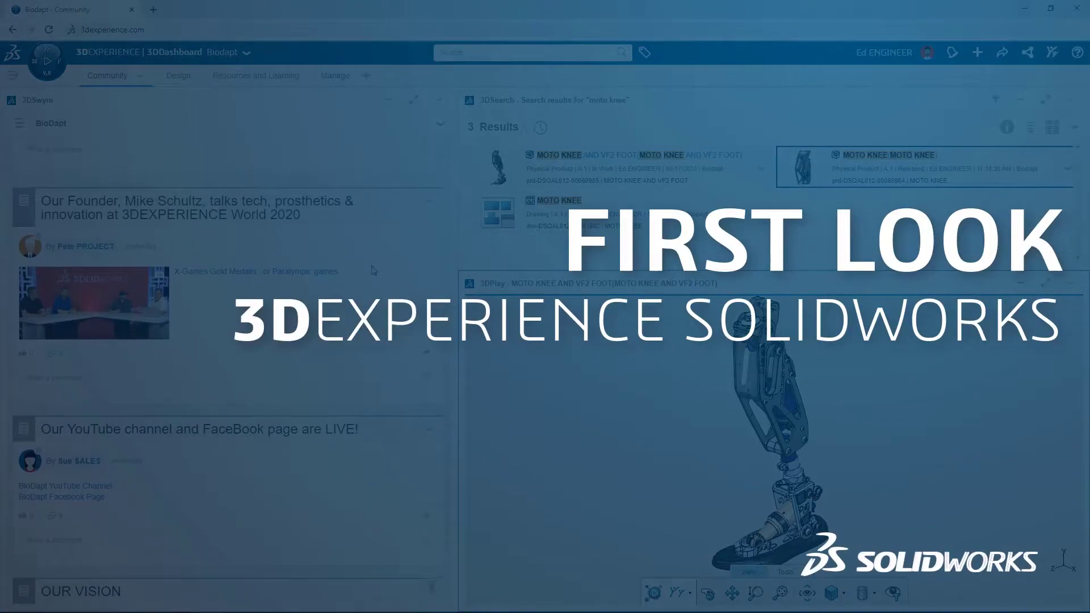
pyautogui.scroll(4, 374, 270)
pyautogui.scroll(3, 374, 270)
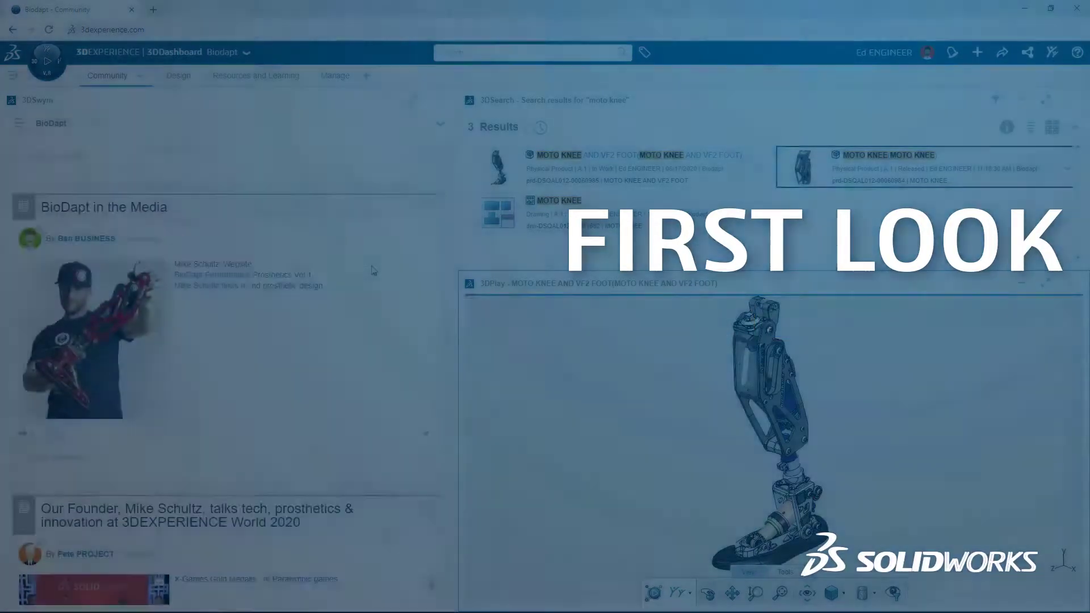
pyautogui.scroll(4, 373, 270)
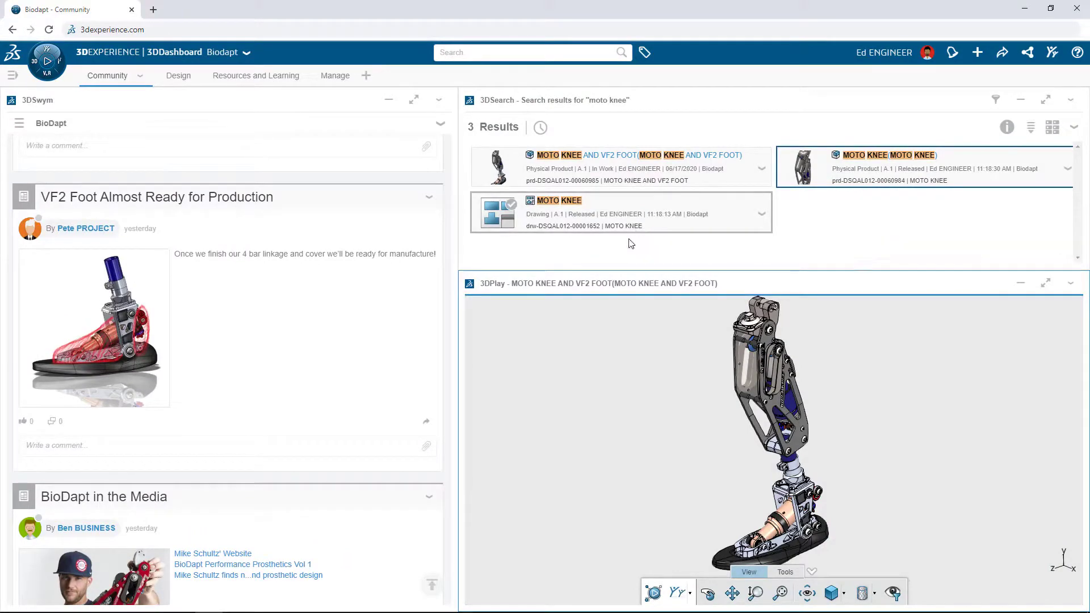
pyautogui.moveTo(794, 428); pyautogui.dragTo(680, 394)
pyautogui.scroll(5, 326, 317)
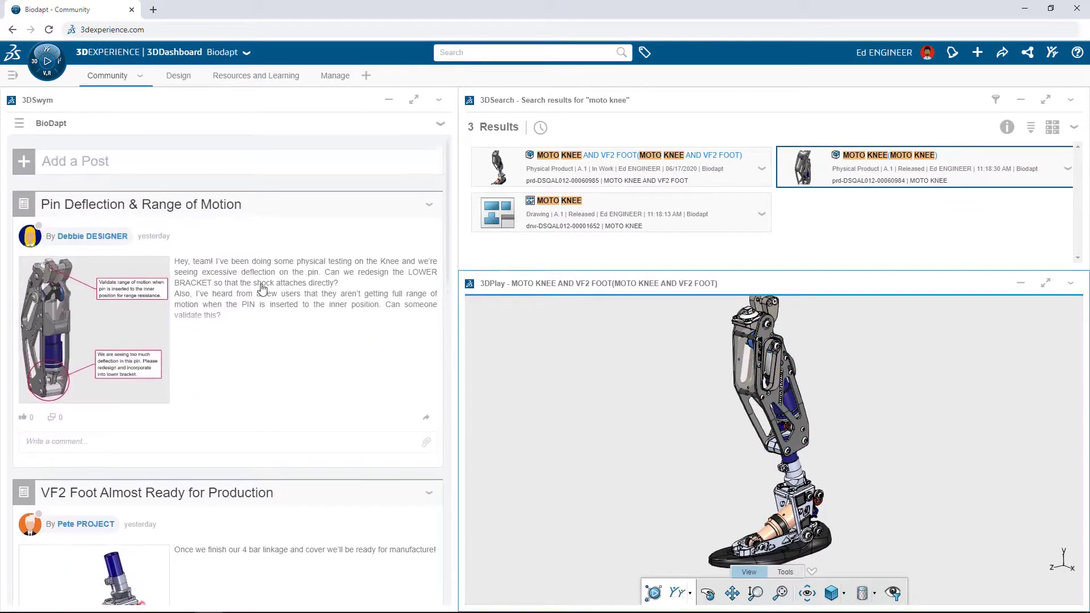
pyautogui.click(262, 288)
pyautogui.scroll(-2, 263, 288)
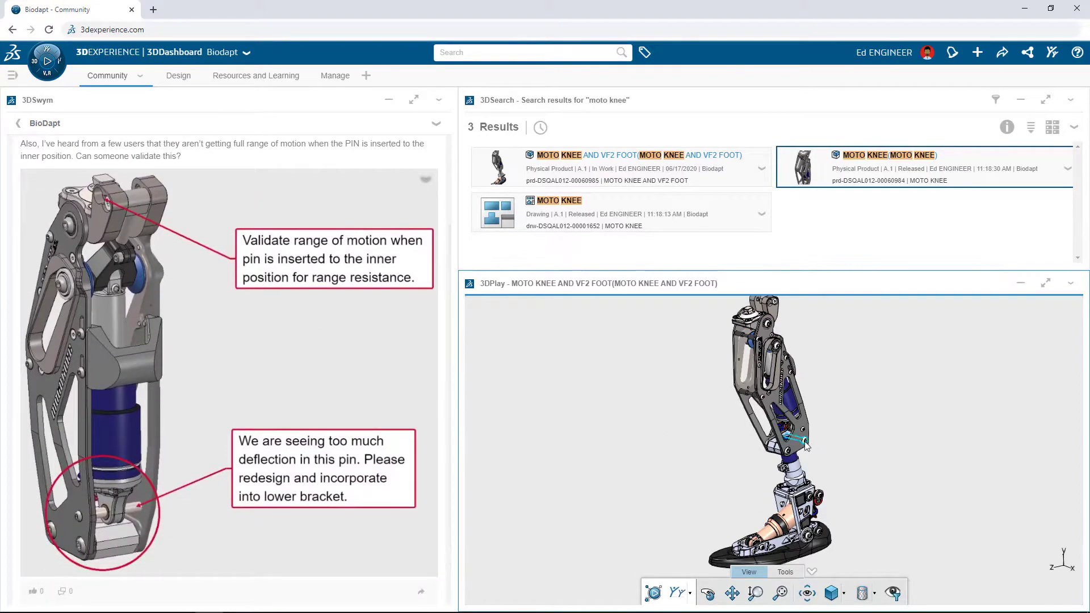
# Bring the MOTO KNEE assembly from 3DSearch into SOLIDWORKS and orbit to a side view.
pyautogui.moveTo(806, 445); pyautogui.dragTo(662, 460)
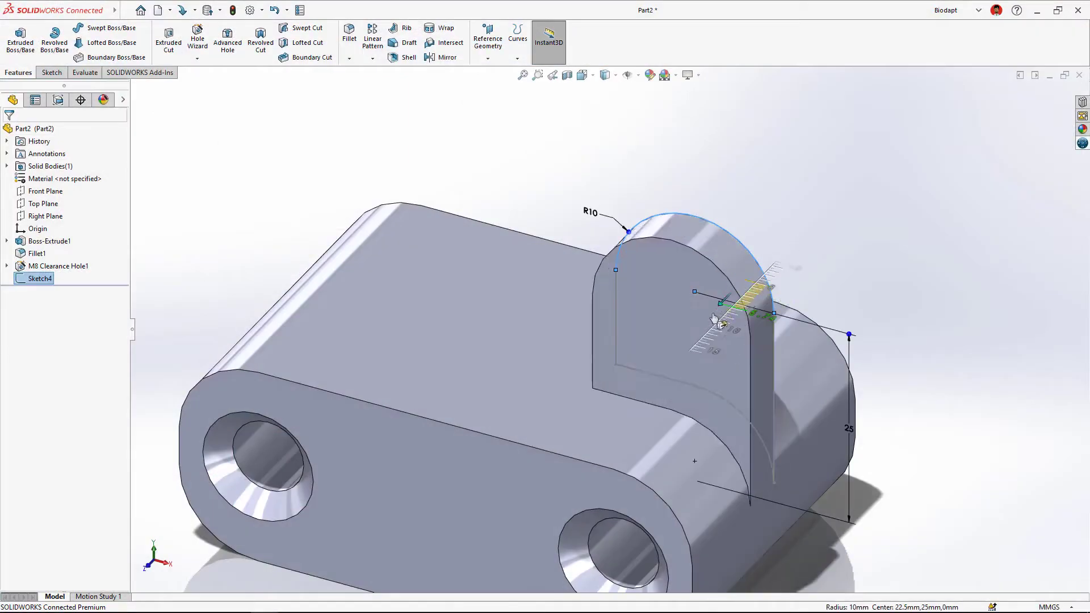
pyautogui.moveTo(720, 312); pyautogui.dragTo(693, 340)
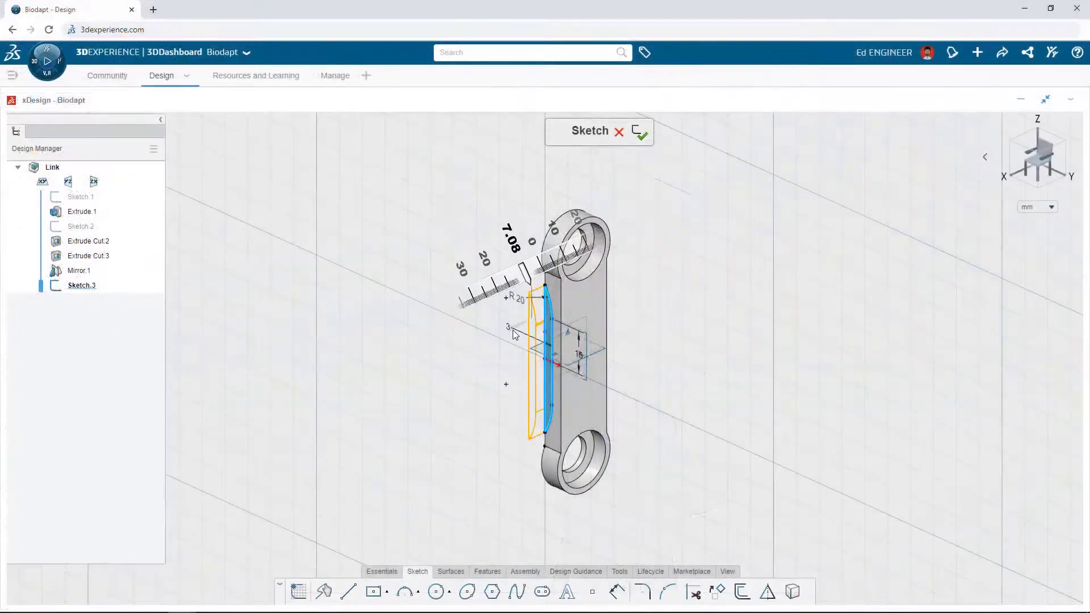
pyautogui.moveTo(514, 334); pyautogui.dragTo(585, 314)
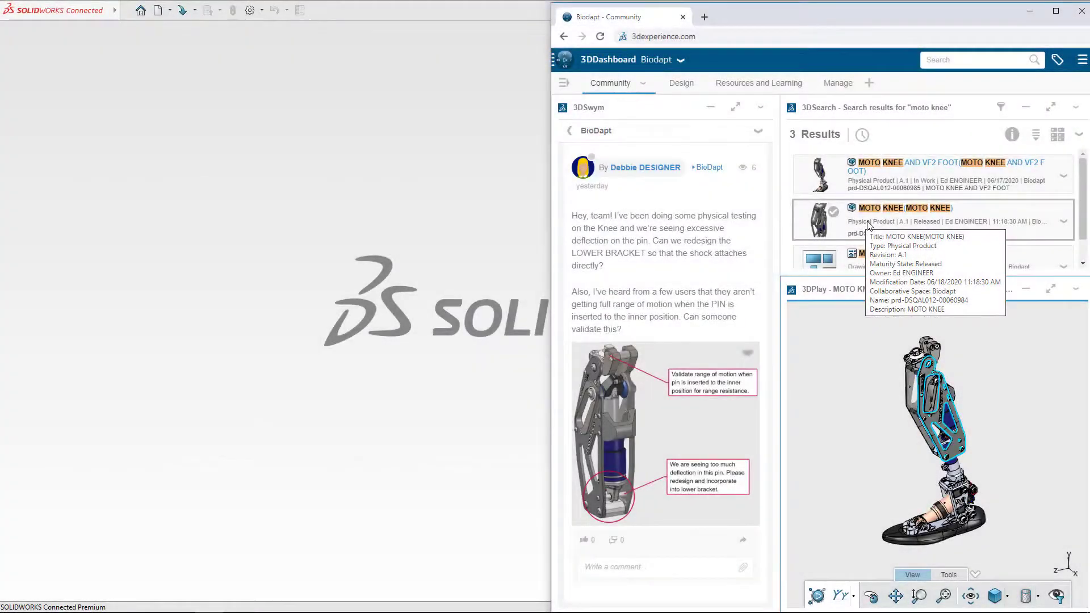
pyautogui.moveTo(867, 226); pyautogui.dragTo(482, 232)
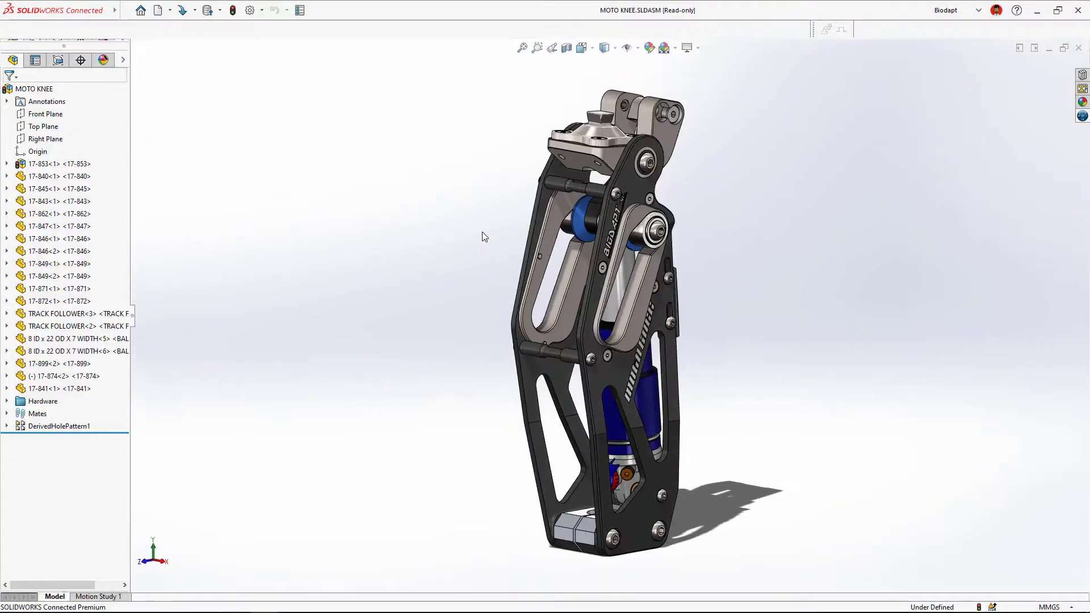
pyautogui.moveTo(608, 316); pyautogui.dragTo(501, 290, button='middle')
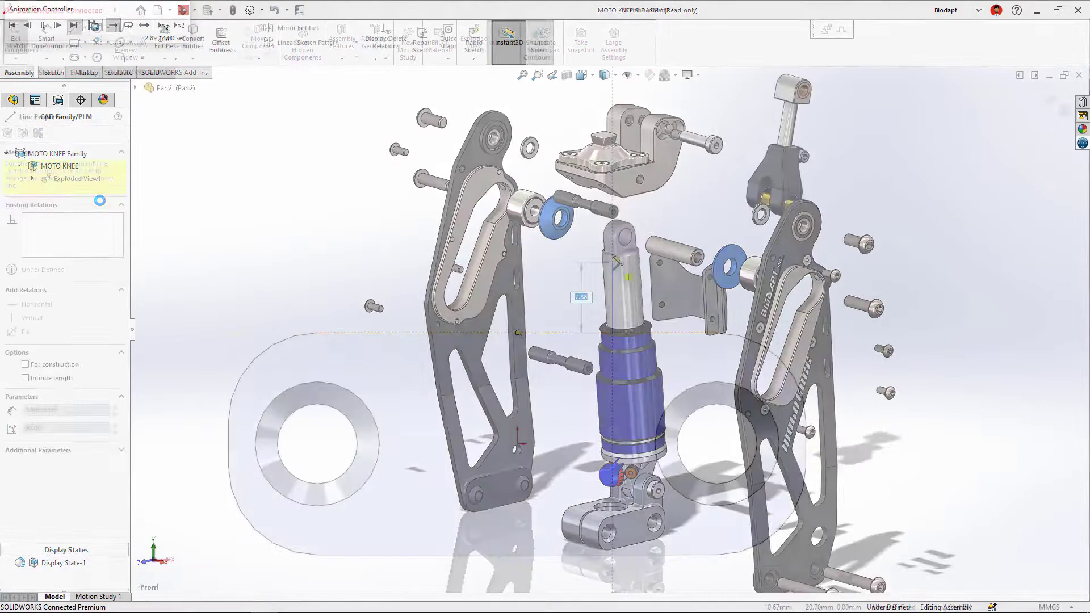
# Sketch and extrude the rounded arc tab, then place an Advanced Hole at its centre.
pyautogui.click(612, 243)
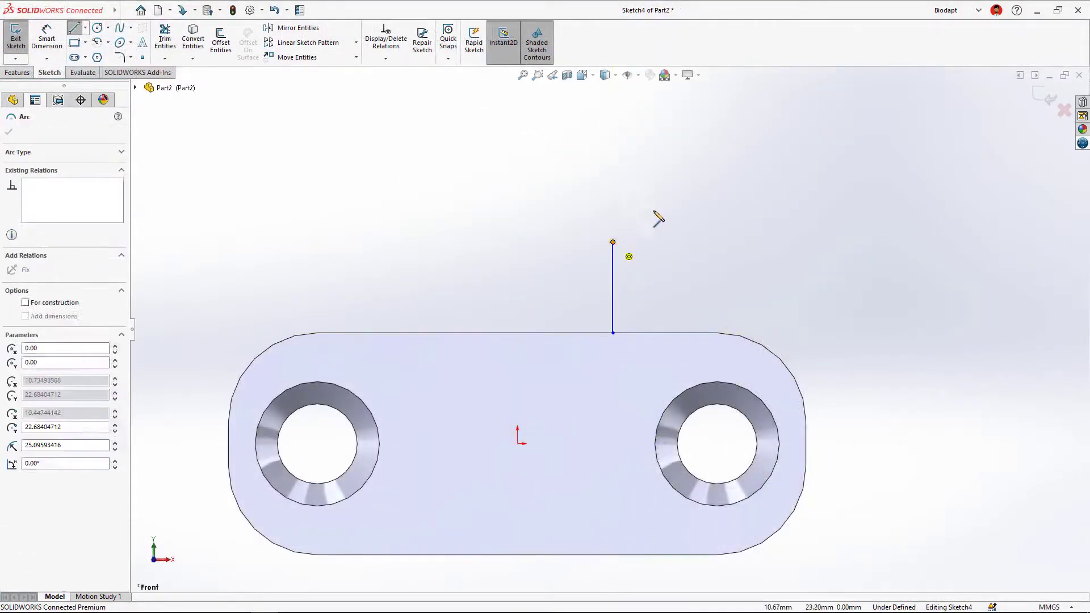
pyautogui.click(802, 243)
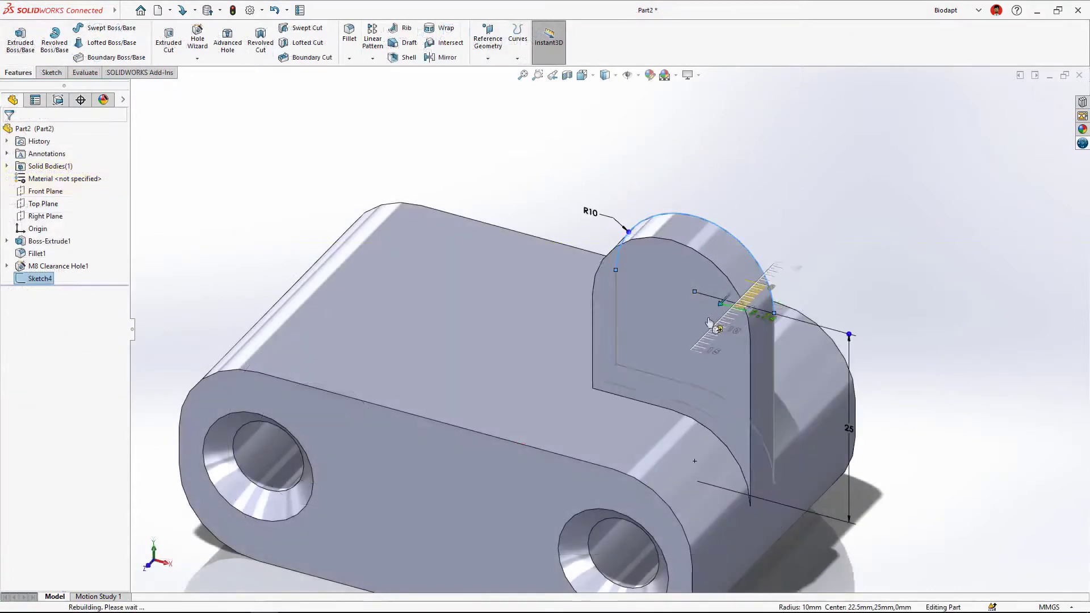
pyautogui.moveTo(717, 313)
pyautogui.mouseDown()
pyautogui.moveTo(690, 344)
pyautogui.moveTo(692, 359)
pyautogui.mouseUp()
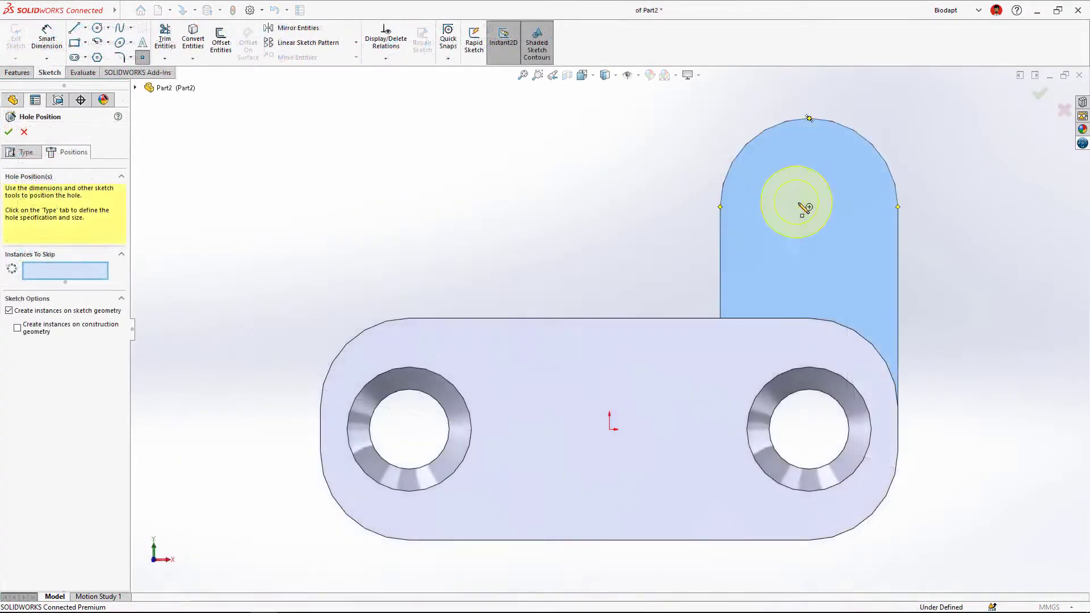
pyautogui.click(808, 208)
pyautogui.rightClick(810, 208)
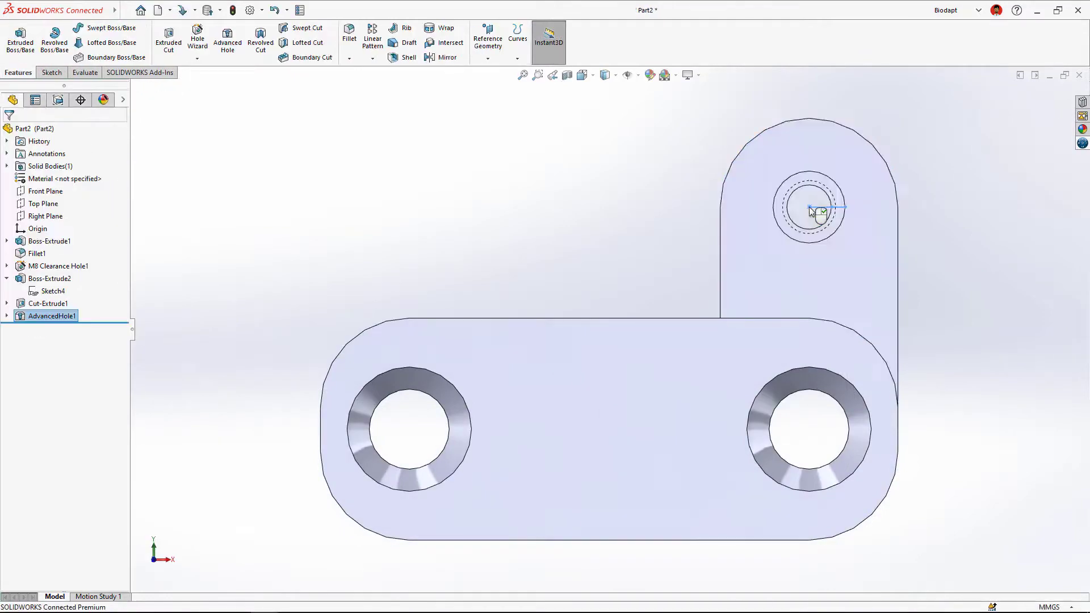
# Copy 17-899's 30mm Bore, clearance hole and sawcut features into 17-900.
pyautogui.hotkey('ctrl', '7')
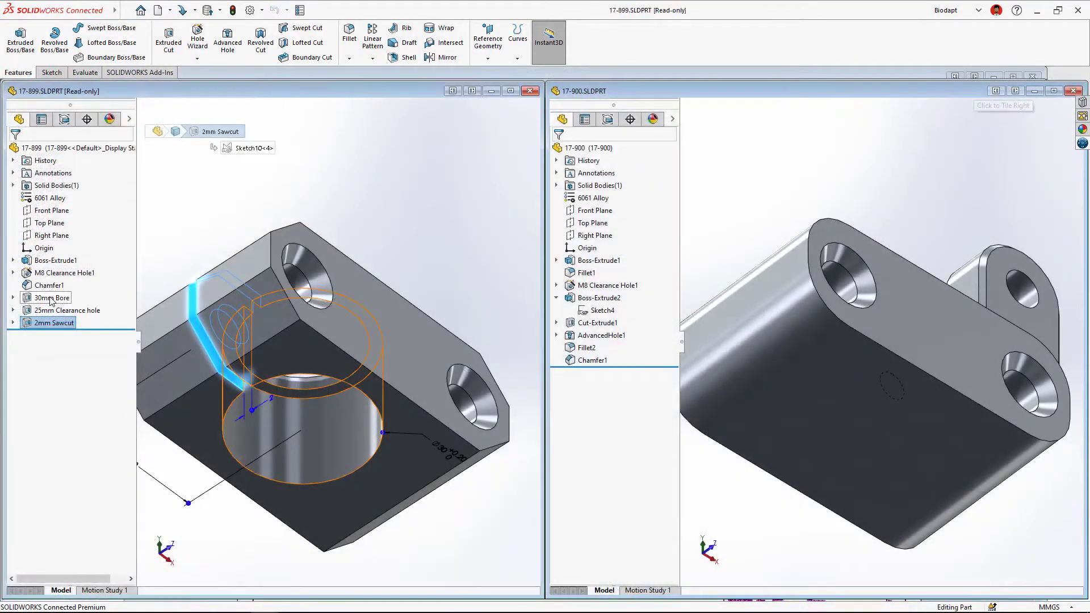
pyautogui.click(52, 298)
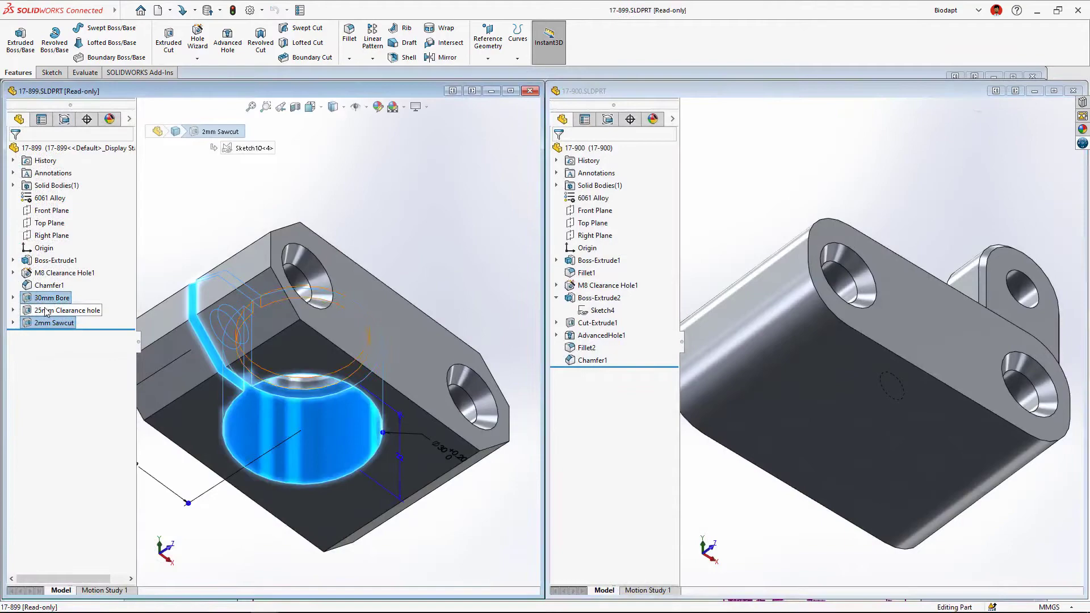
pyautogui.moveTo(46, 311); pyautogui.dragTo(825, 410)
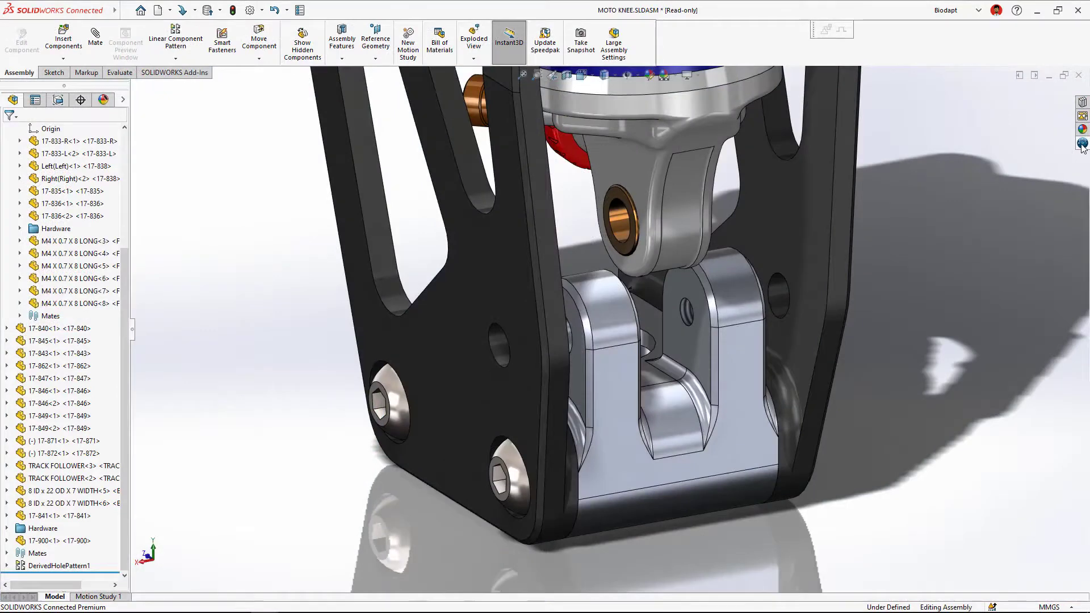
# Search 'SHOULDER M6 25', insert the M6x1 X 25 shoulder screw, and seat it in the clevis hole.
pyautogui.click(1082, 143)
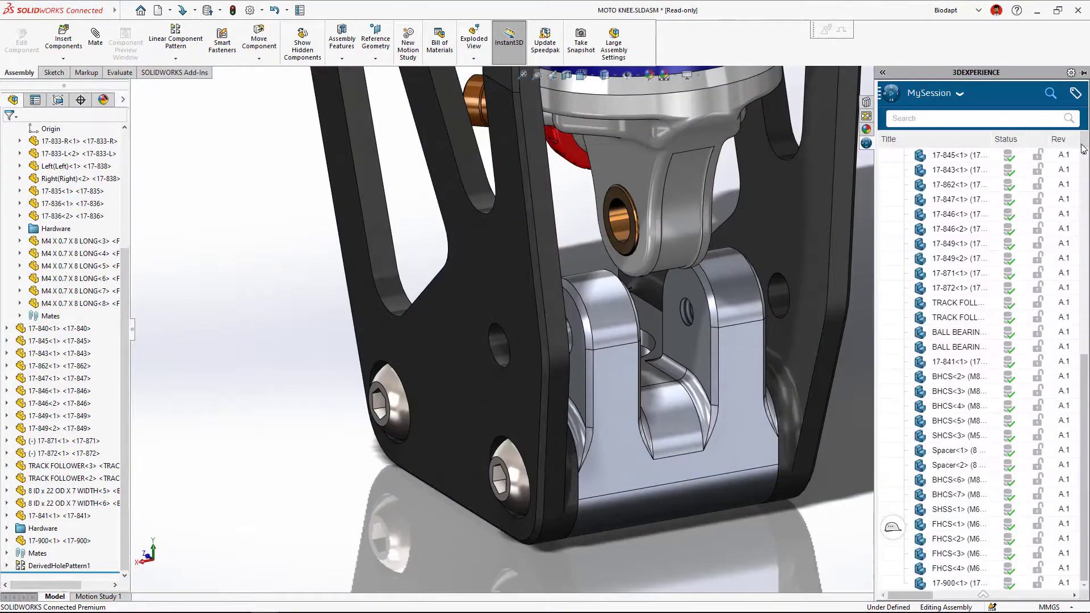
pyautogui.click(959, 119)
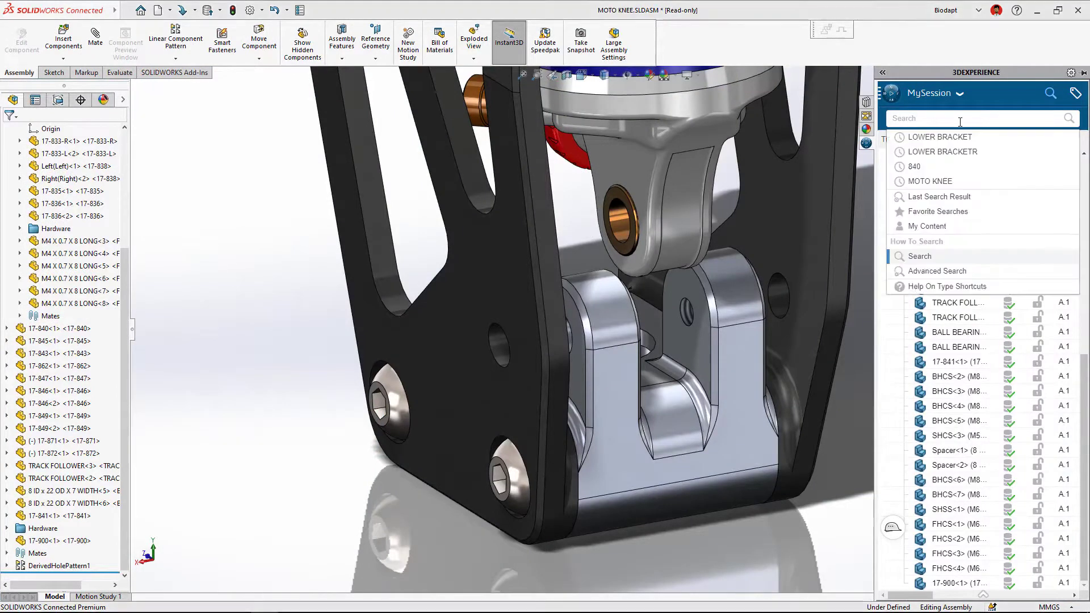
pyautogui.write('SHOULDER M6 25')
pyautogui.press('Return')
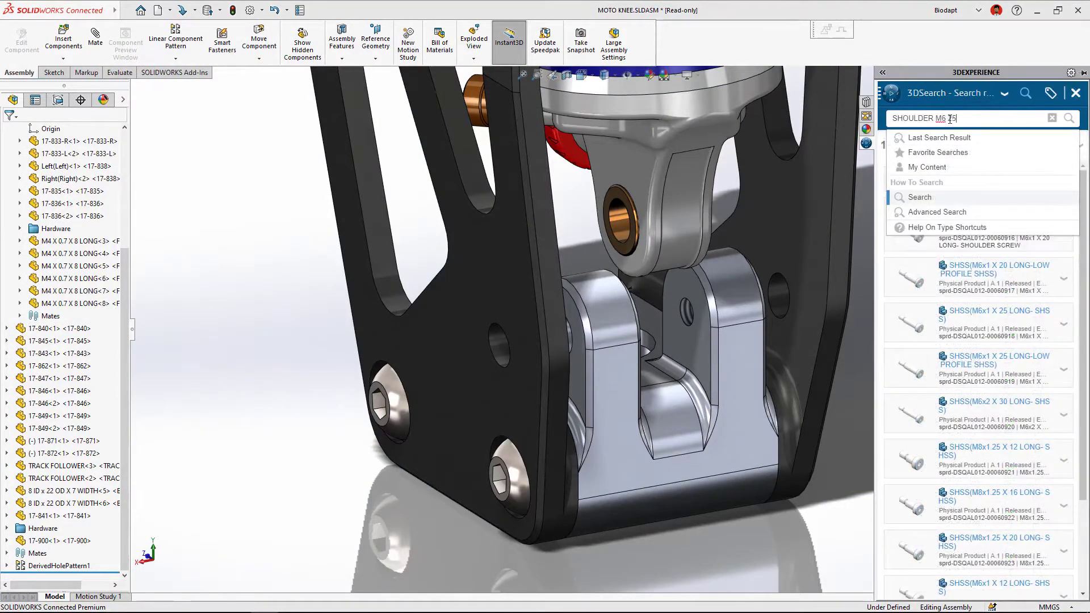
pyautogui.press('Return')
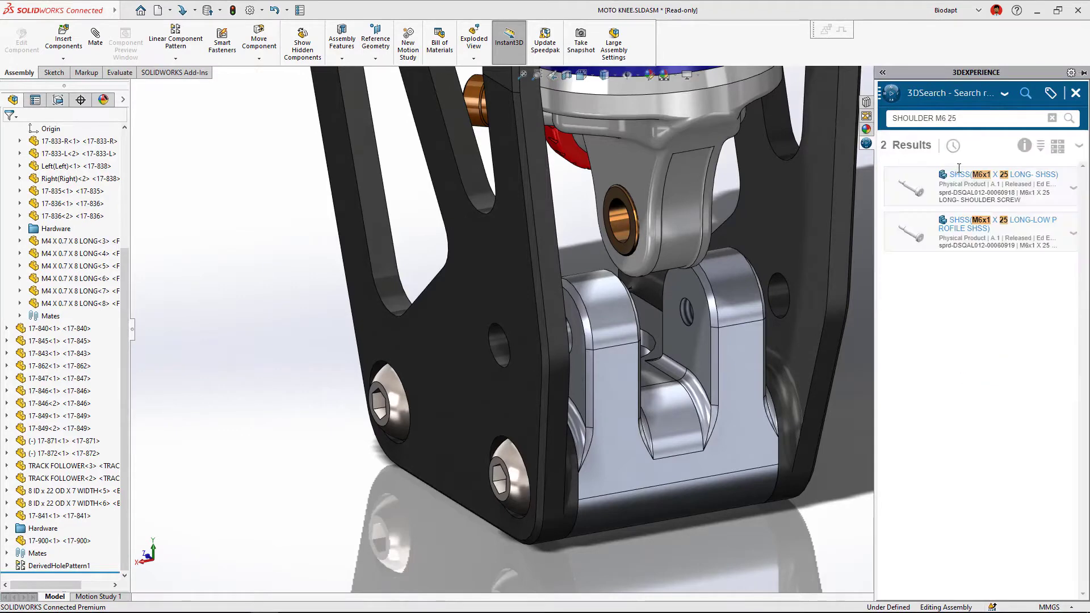
pyautogui.moveTo(965, 188); pyautogui.dragTo(871, 455)
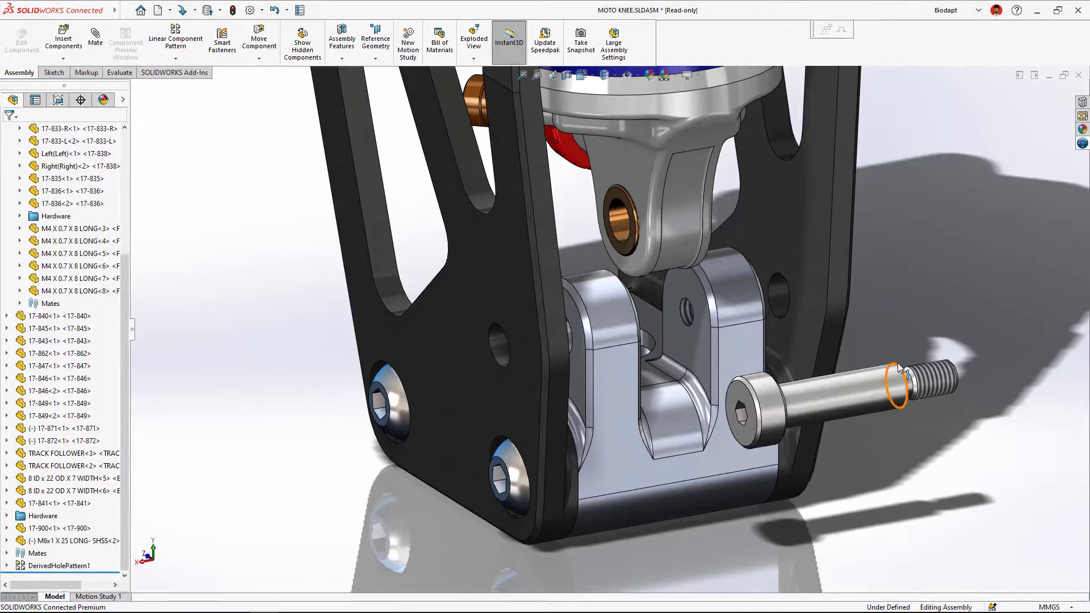
pyautogui.moveTo(898, 367); pyautogui.dragTo(694, 312)
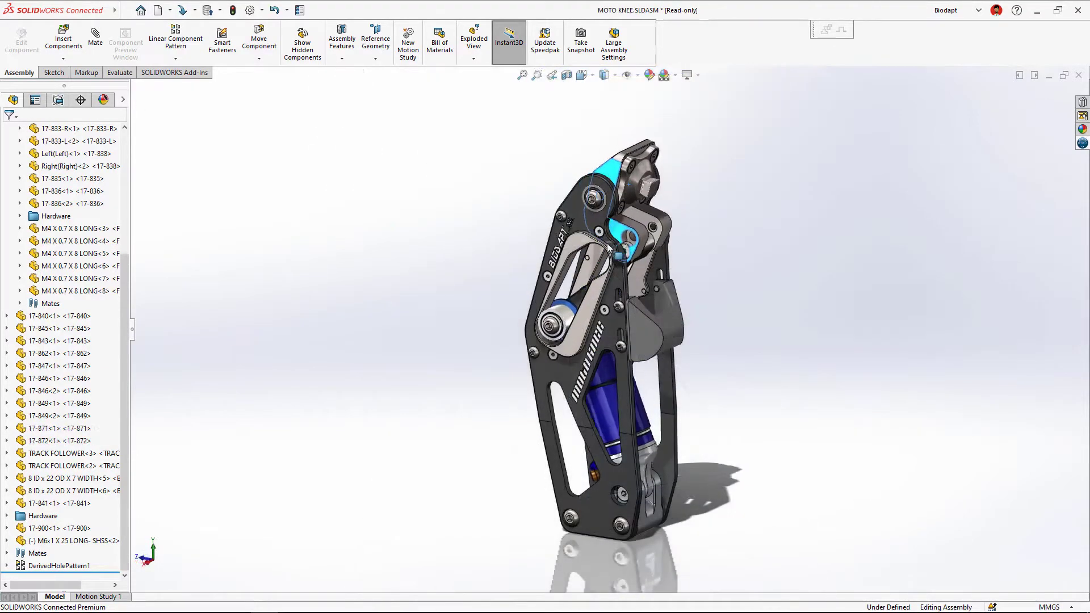
# Swing the knee linkage through several poses, with a section view, to check clearance and collisions.
pyautogui.moveTo(621, 232); pyautogui.dragTo(629, 227)
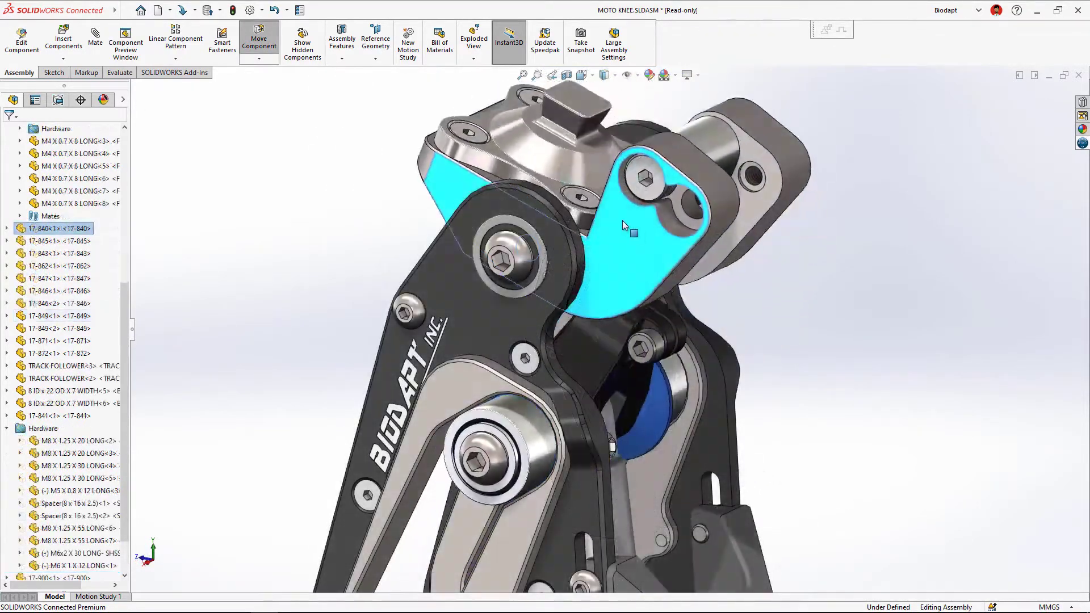
pyautogui.moveTo(633, 229)
pyautogui.mouseDown()
pyautogui.moveTo(632, 364)
pyautogui.moveTo(638, 241)
pyautogui.mouseUp()
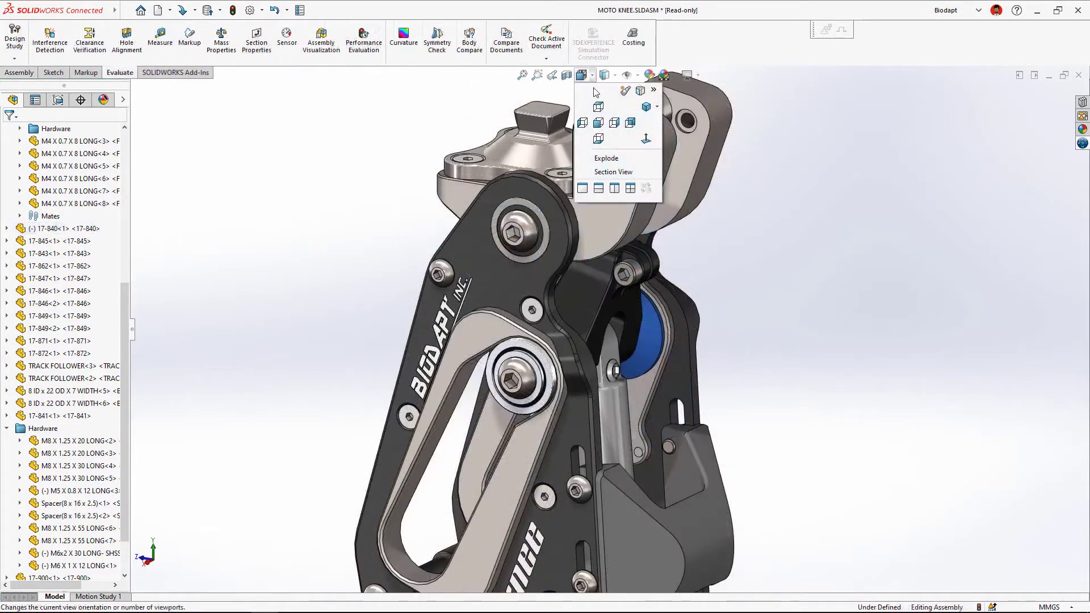
pyautogui.click(603, 172)
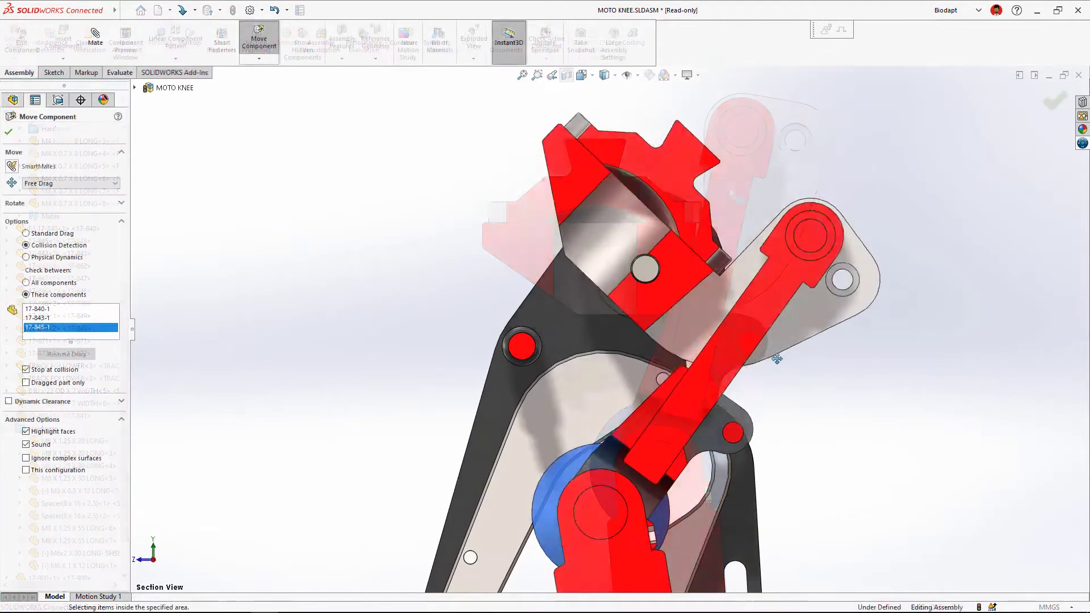
pyautogui.moveTo(794, 244); pyautogui.dragTo(762, 230)
pyautogui.moveTo(789, 287); pyautogui.dragTo(785, 322)
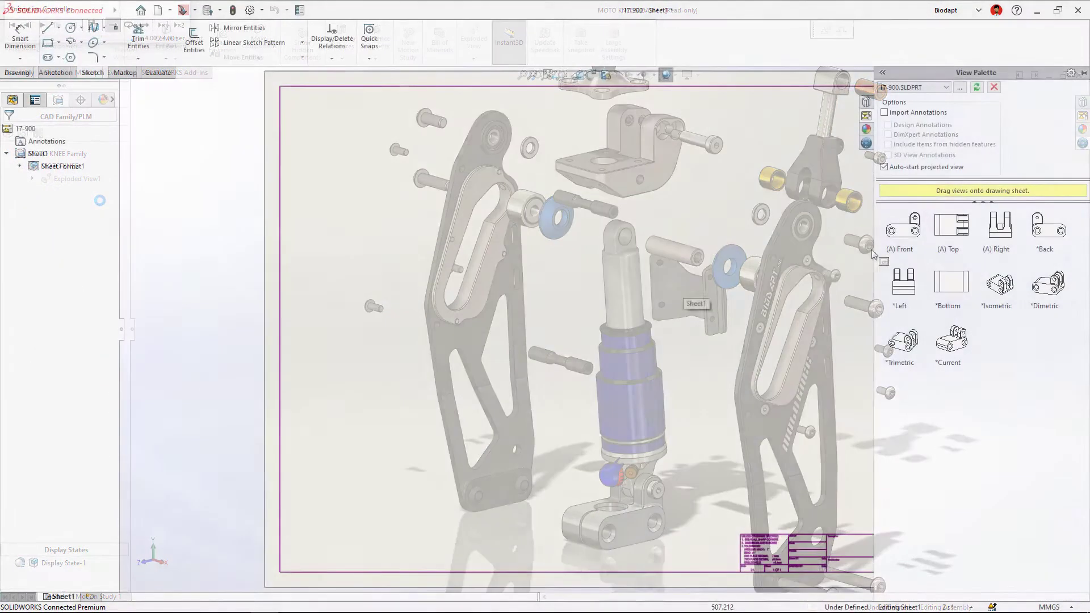
# Place the top, projected and right-side views of 17-900 on the drawing sheet.
pyautogui.moveTo(873, 254); pyautogui.dragTo(477, 427)
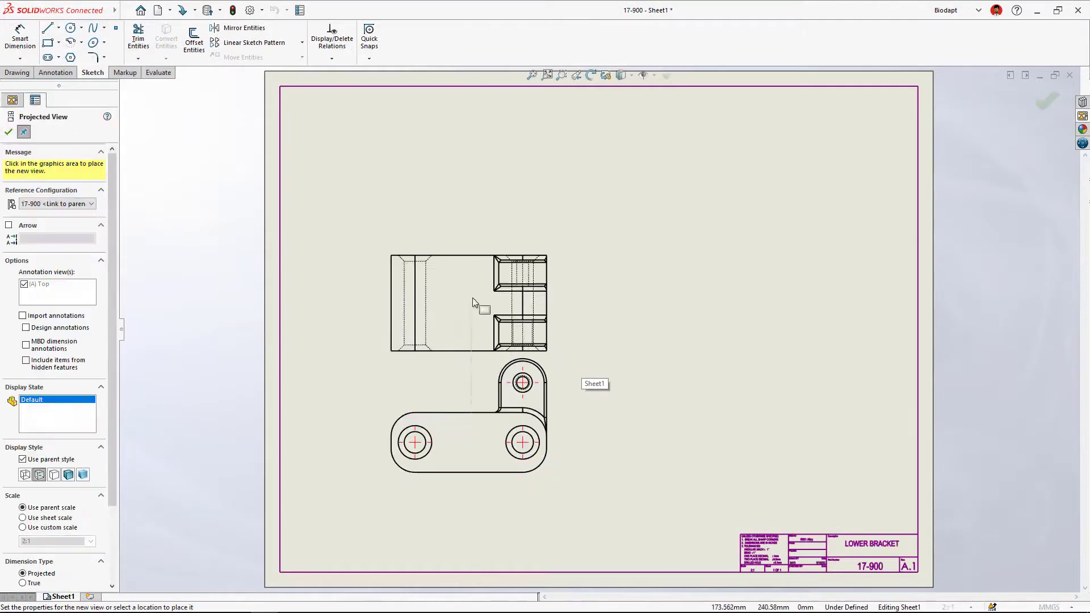
pyautogui.click(471, 227)
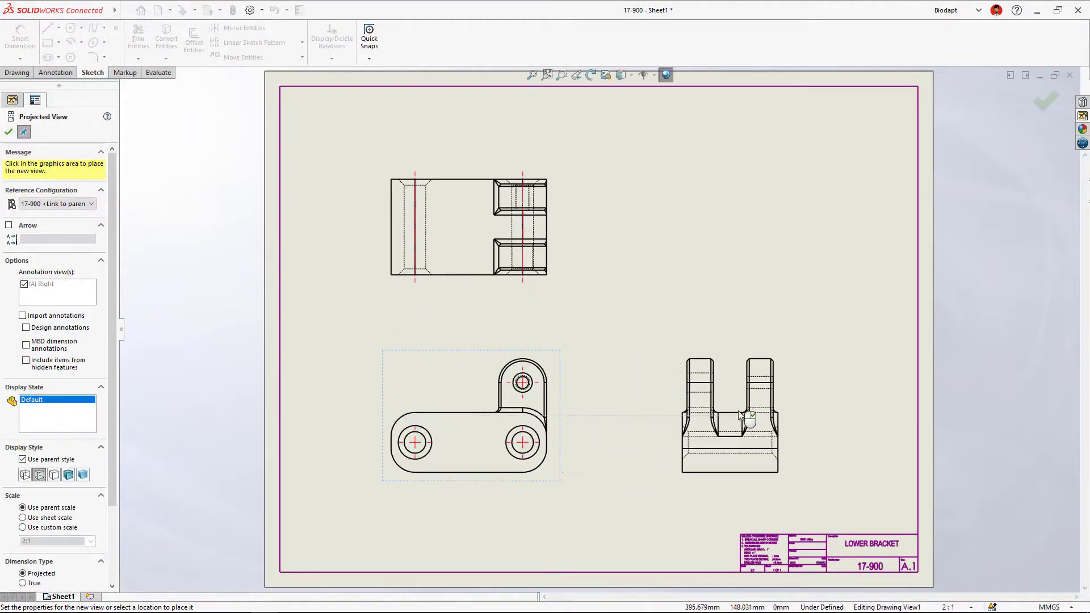
pyautogui.click(751, 416)
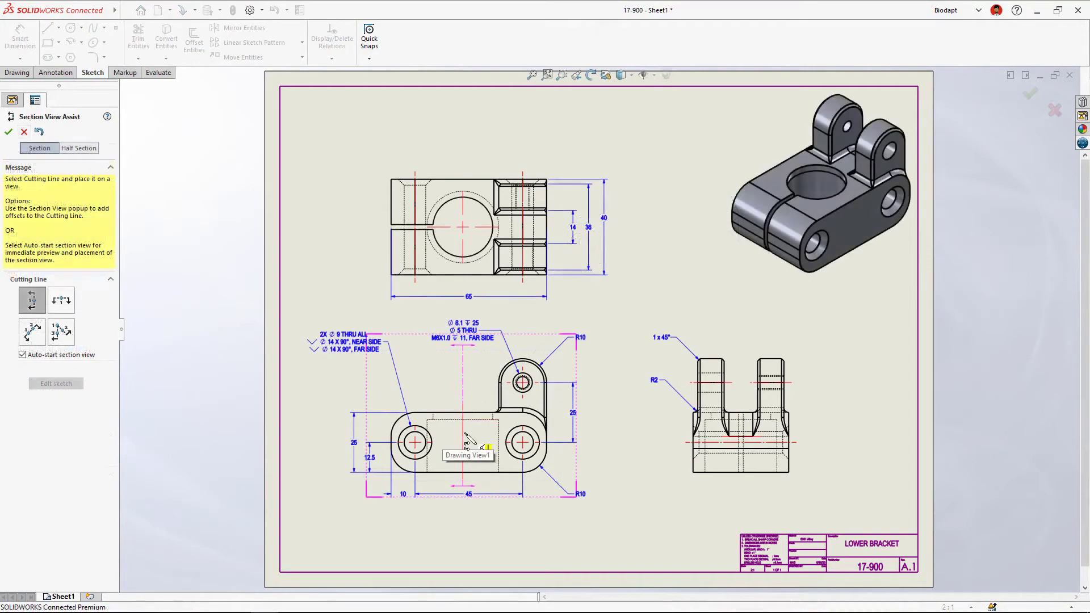
# Add Section A-A left of the front view and dimension it: 22, Ø25 THRU, Ø30 +0.2/0.
pyautogui.click(463, 432)
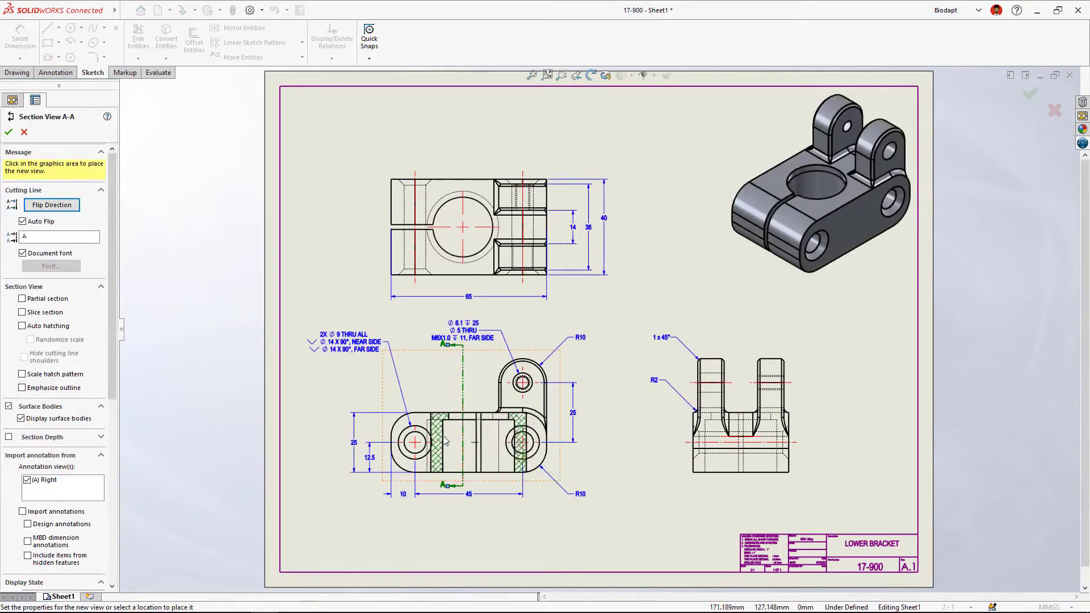
pyautogui.click(237, 427)
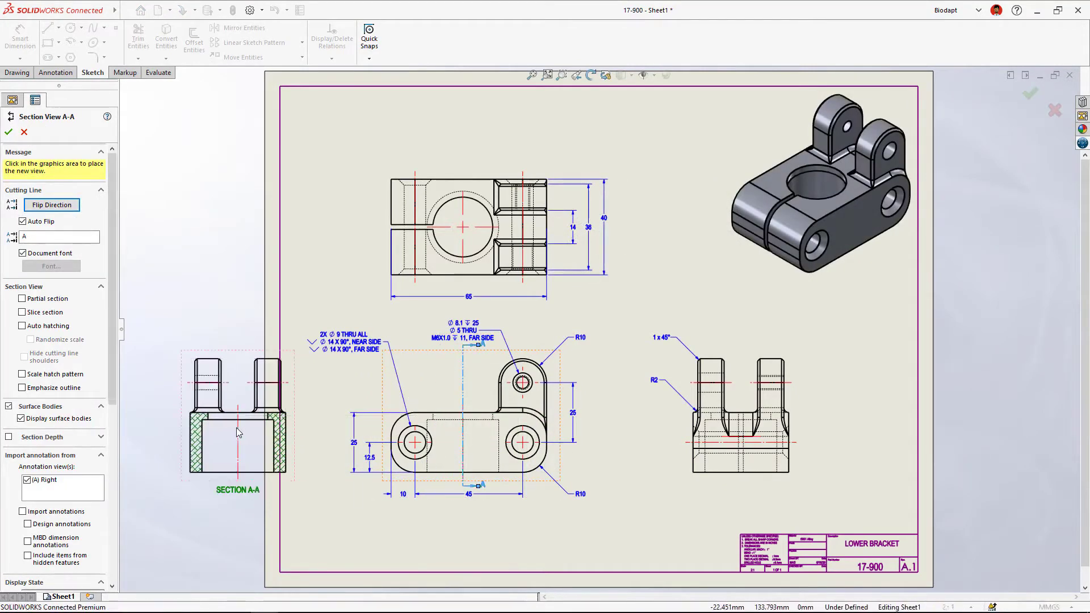
pyautogui.click(237, 489)
pyautogui.moveTo(237, 489); pyautogui.dragTo(236, 531)
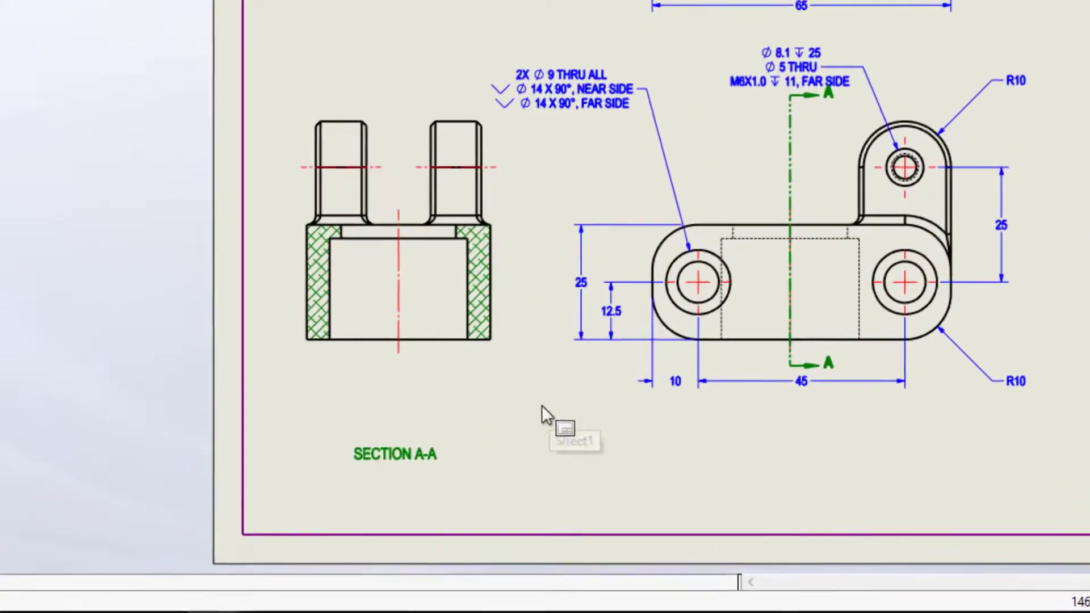
pyautogui.moveTo(440, 502); pyautogui.dragTo(416, 525, button='right')
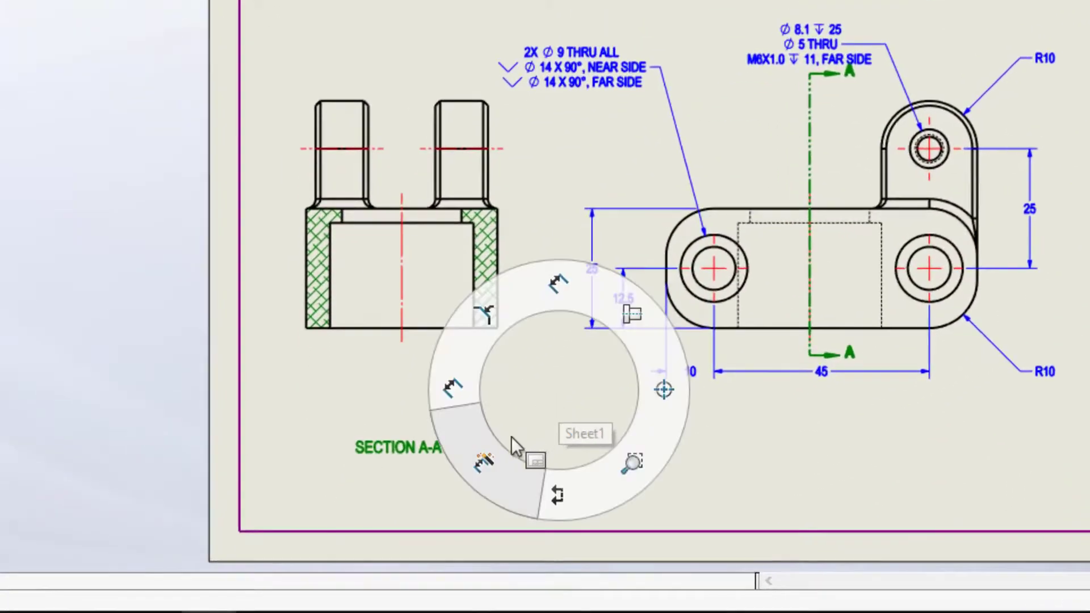
pyautogui.moveTo(510, 437); pyautogui.dragTo(494, 455, button='right')
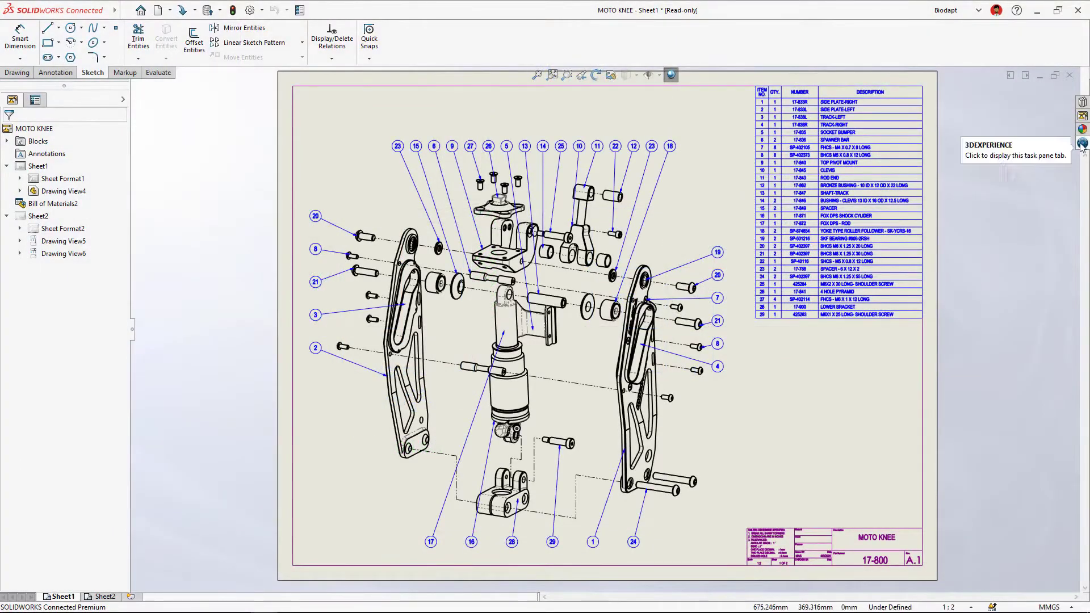
# Save the MOTO KNEE drawing and assembly as new revisions, commented 'NEW LOWER BRACKET AND REMOVED CLASH'.
pyautogui.click(1082, 144)
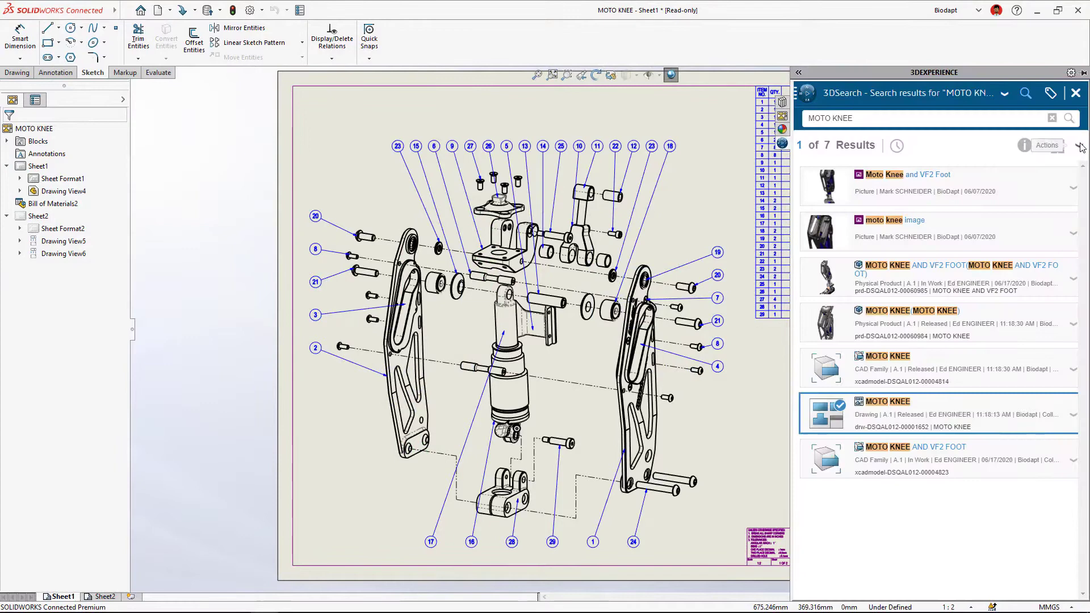
pyautogui.click(1075, 96)
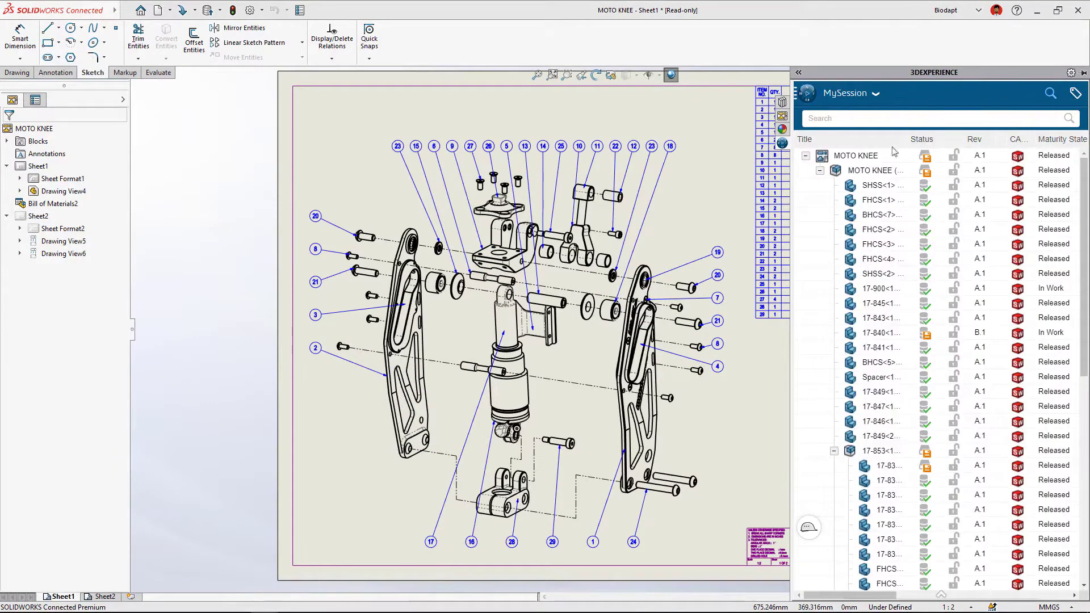
pyautogui.rightClick(863, 159)
pyautogui.click(899, 208)
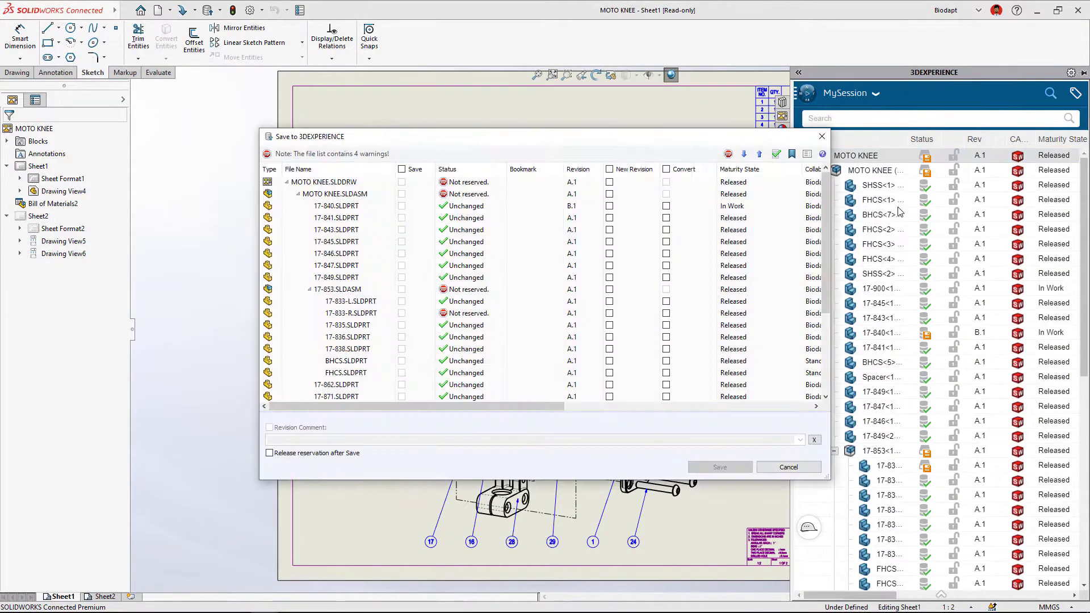
pyautogui.click(608, 183)
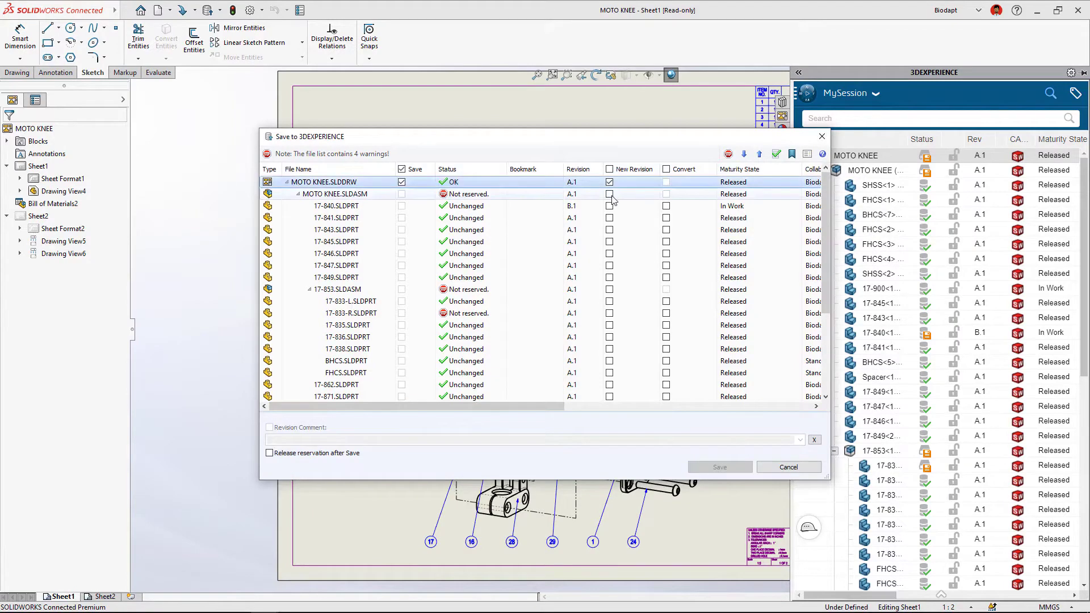
pyautogui.click(609, 194)
pyautogui.click(305, 439)
pyautogui.write('NEW LOWER BRACKET AND REI')
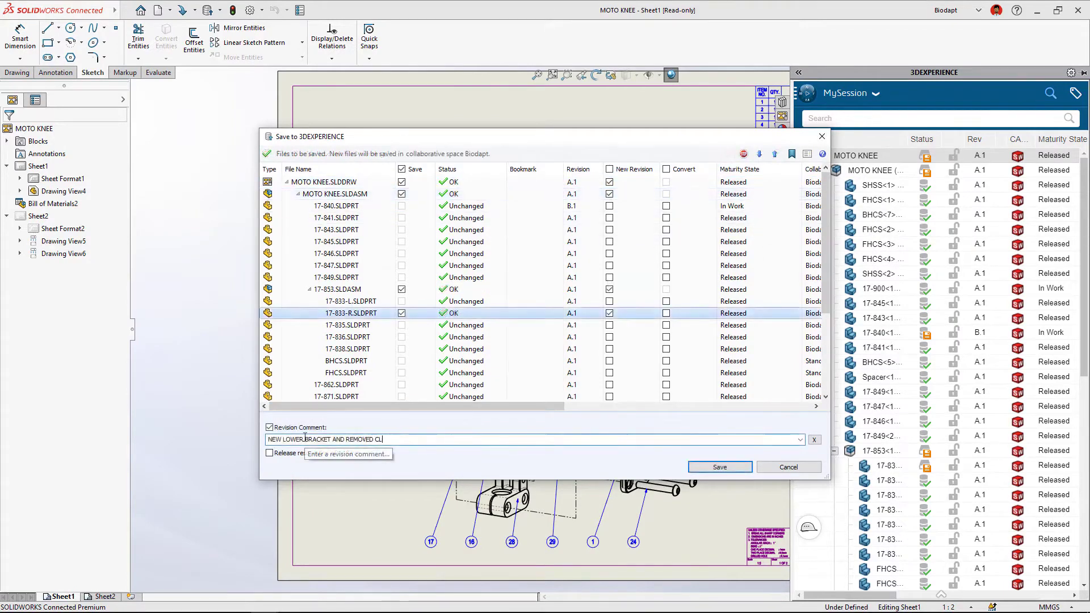
pyautogui.click(717, 471)
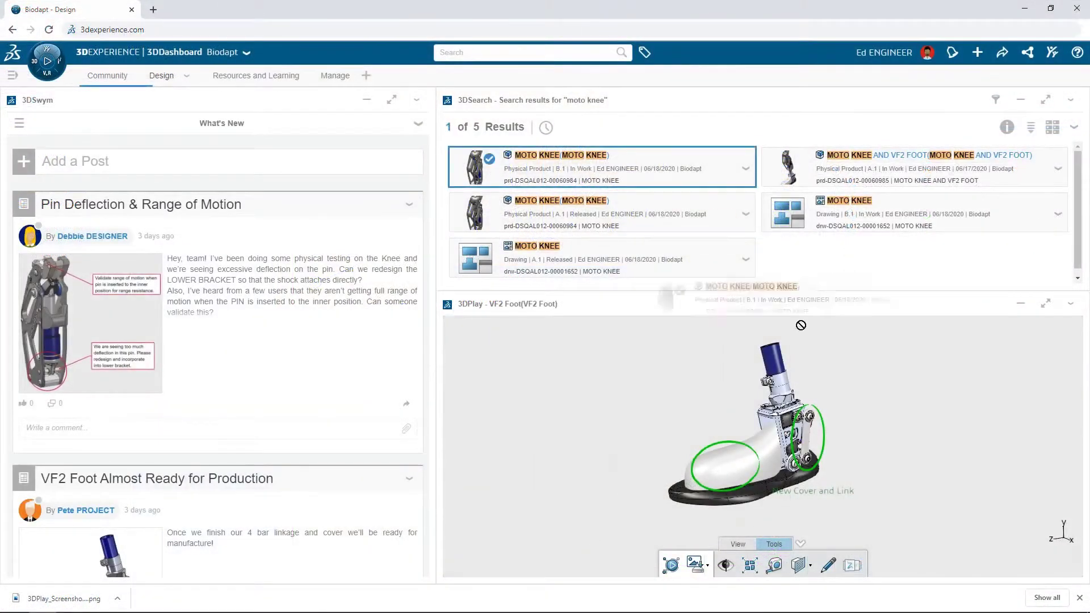
# Load MOTO KNEE into 3DPlay, enlarge the view, and mark up the lower bracket.
pyautogui.moveTo(800, 325); pyautogui.dragTo(839, 421)
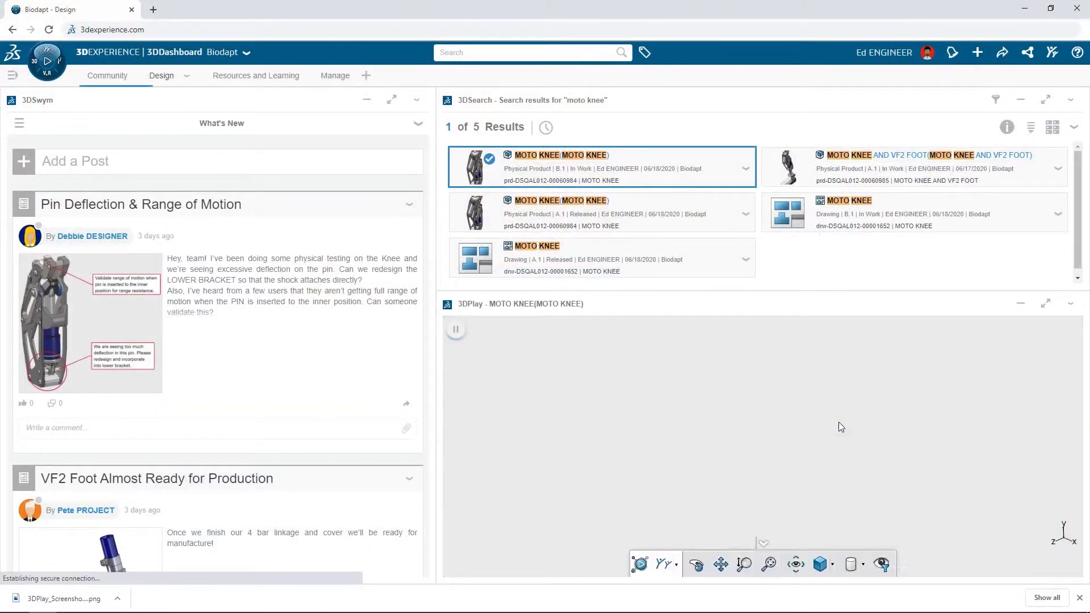
pyautogui.click(1020, 100)
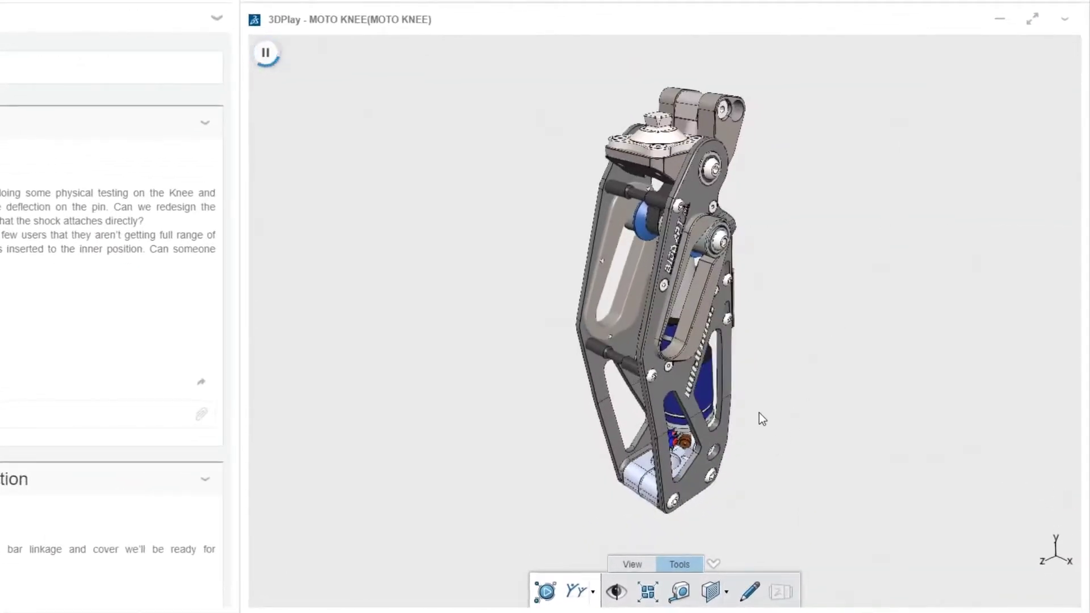
pyautogui.scroll(10, 758, 419)
pyautogui.click(749, 591)
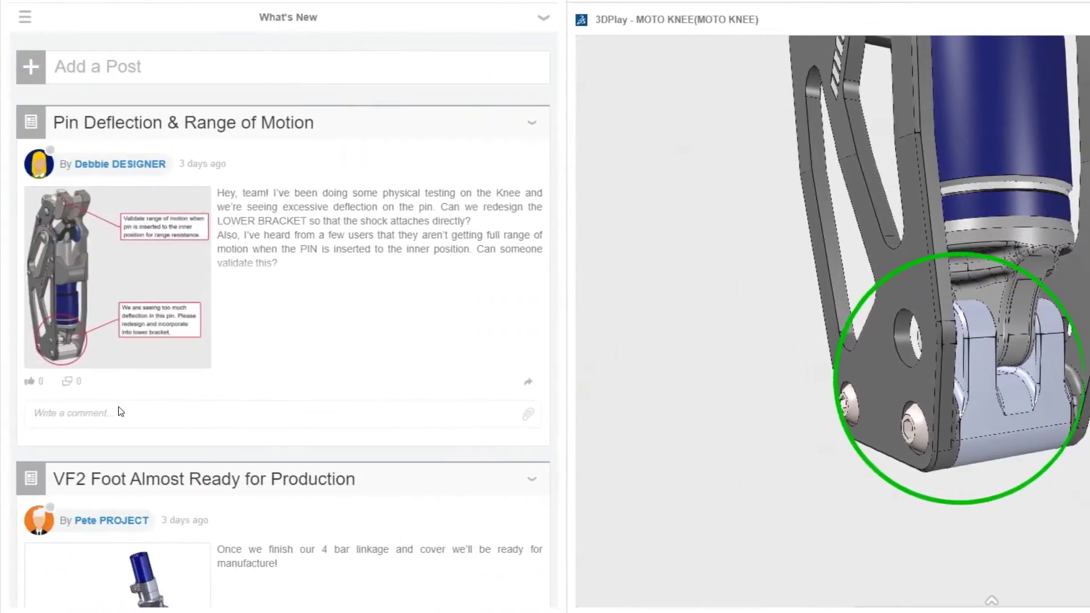
# Reply to the Pin Deflection post with the marked-up screenshot attached.
pyautogui.click(121, 411)
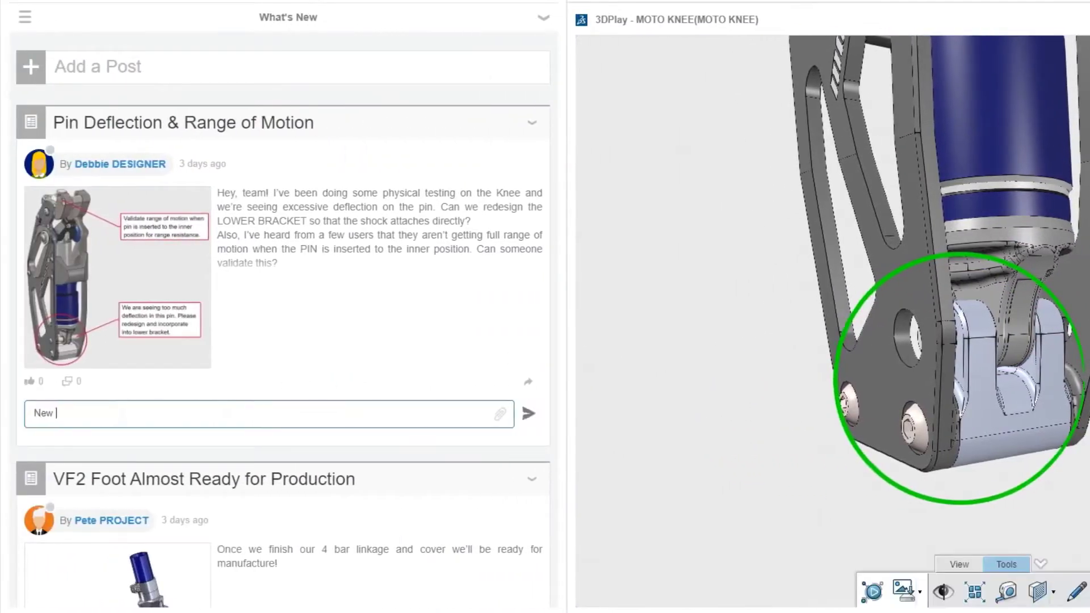
pyautogui.moveTo(206, 457); pyautogui.dragTo(252, 474)
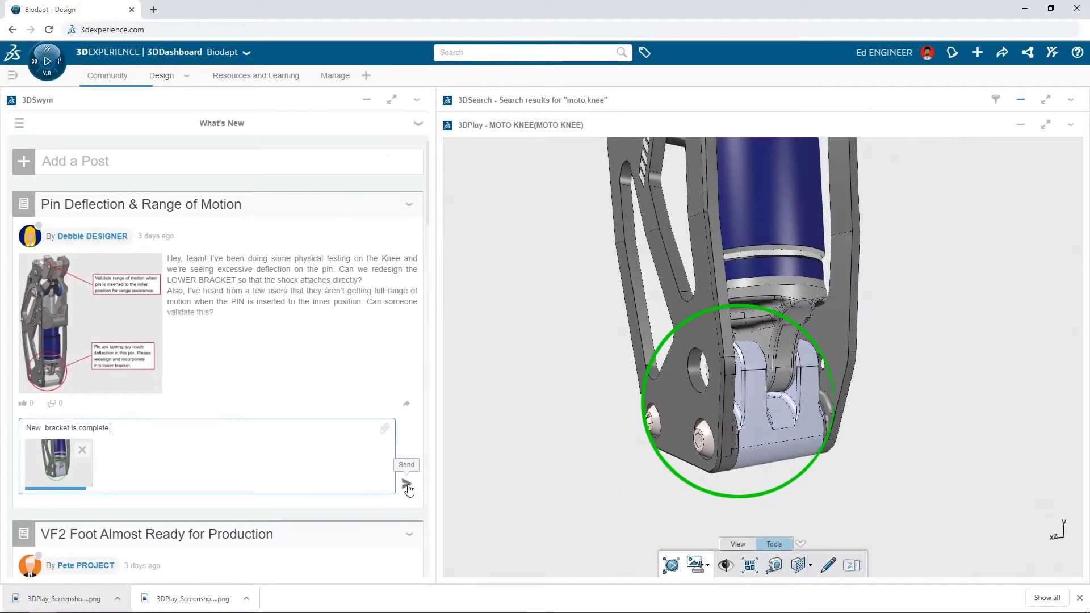
pyautogui.click(407, 487)
# Switch to the Design workspace showing the Link part.
pyautogui.click(165, 77)
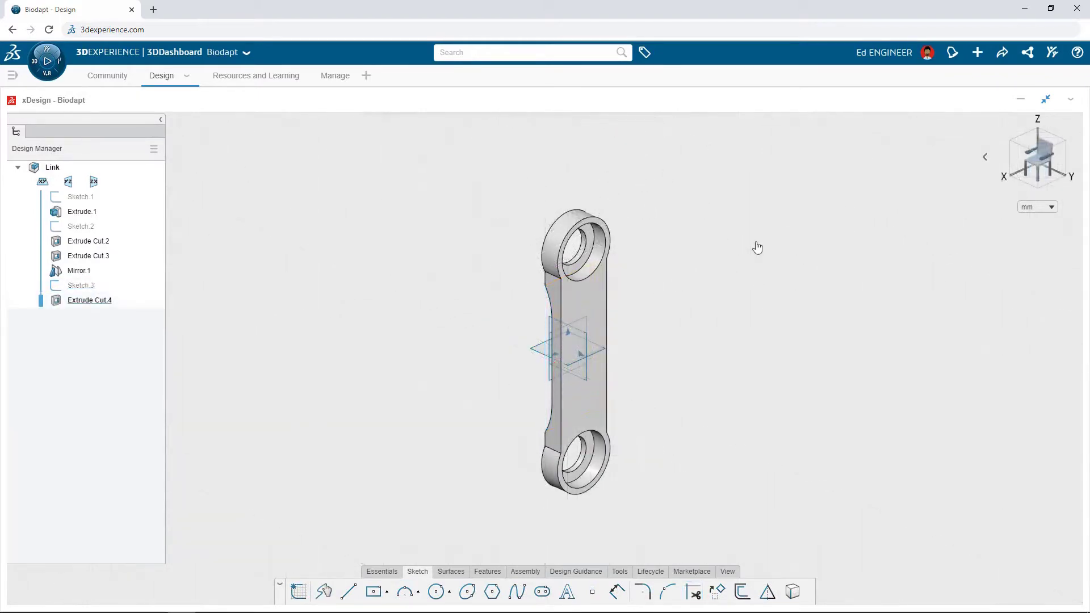
# Move the Finish 4 Bar Linkage task to In Work and open its VF2 Foot attachment.
pyautogui.moveTo(557, 168); pyautogui.dragTo(775, 168)
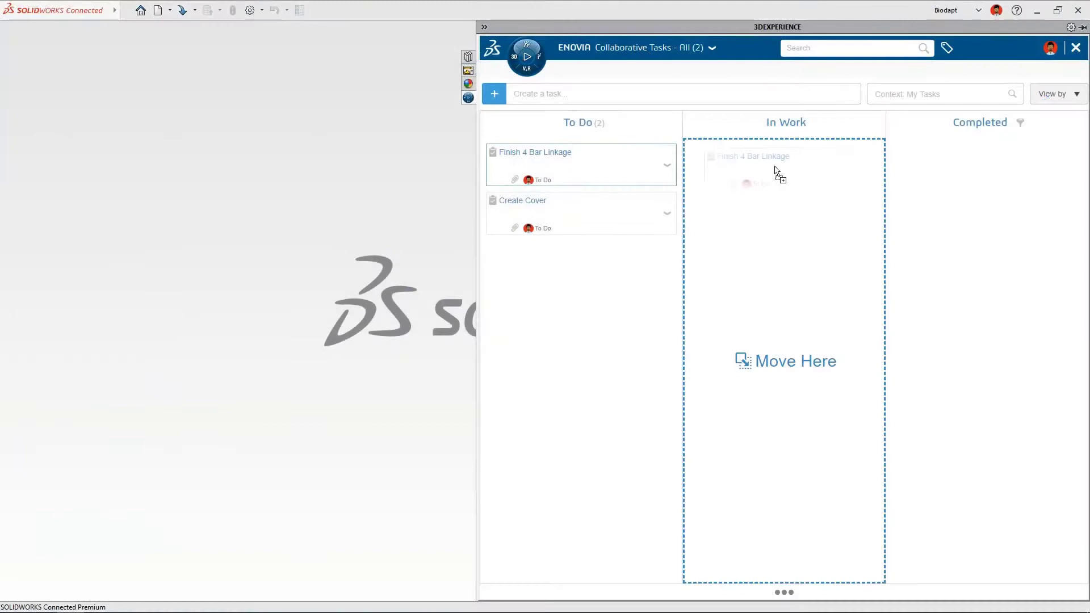
pyautogui.click(778, 165)
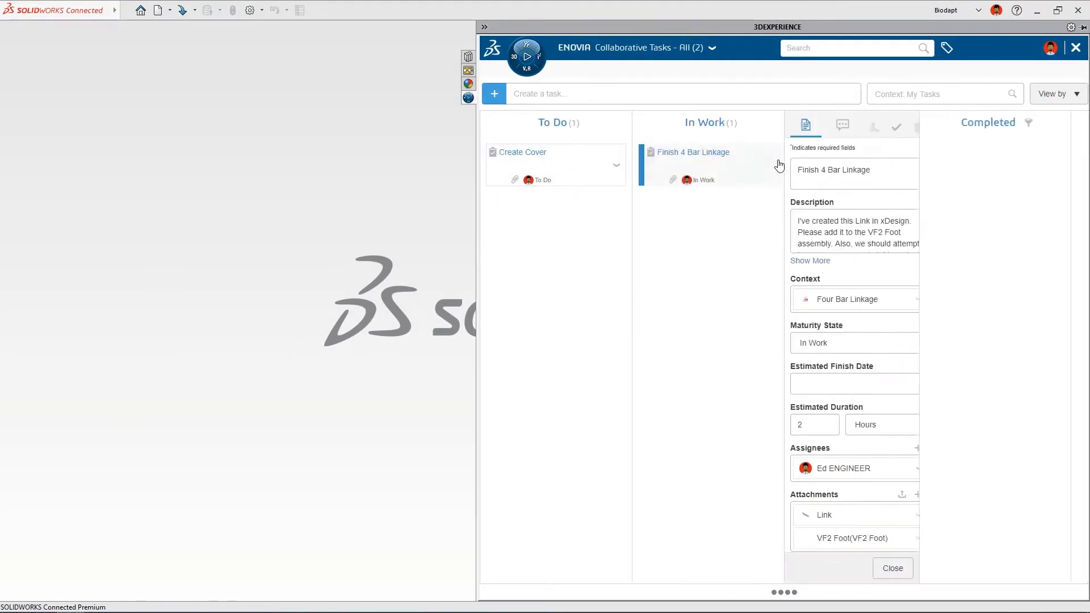
pyautogui.scroll(-3, 587, 116)
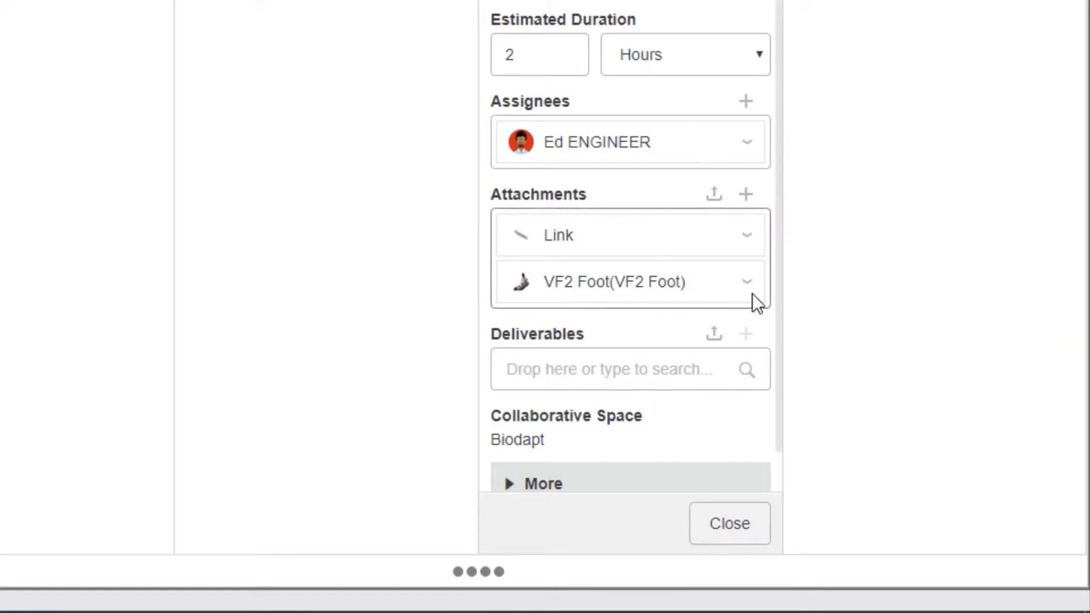
pyautogui.click(747, 284)
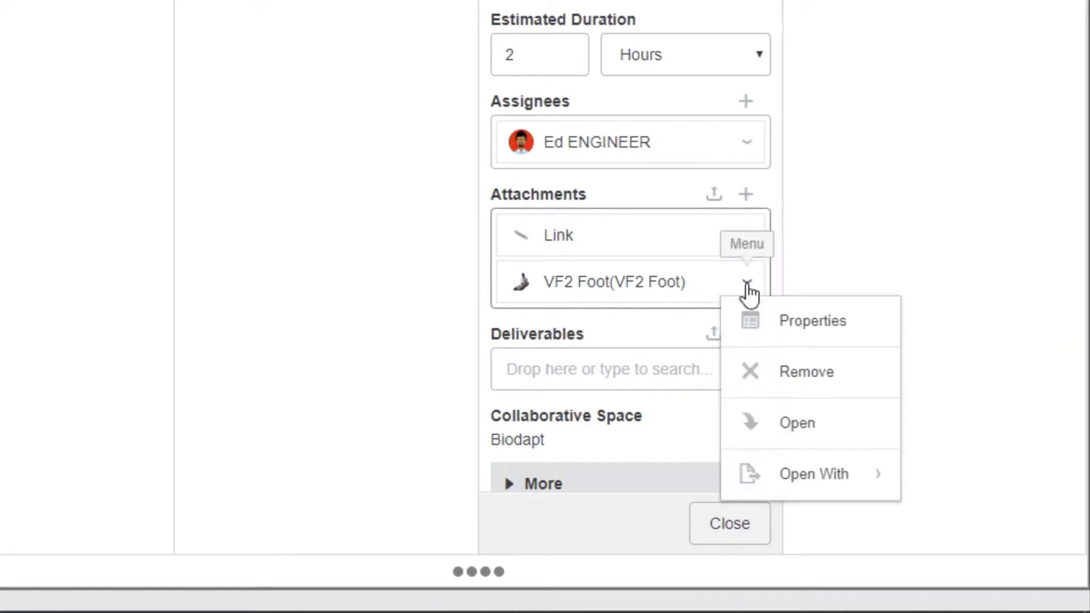
pyautogui.click(802, 426)
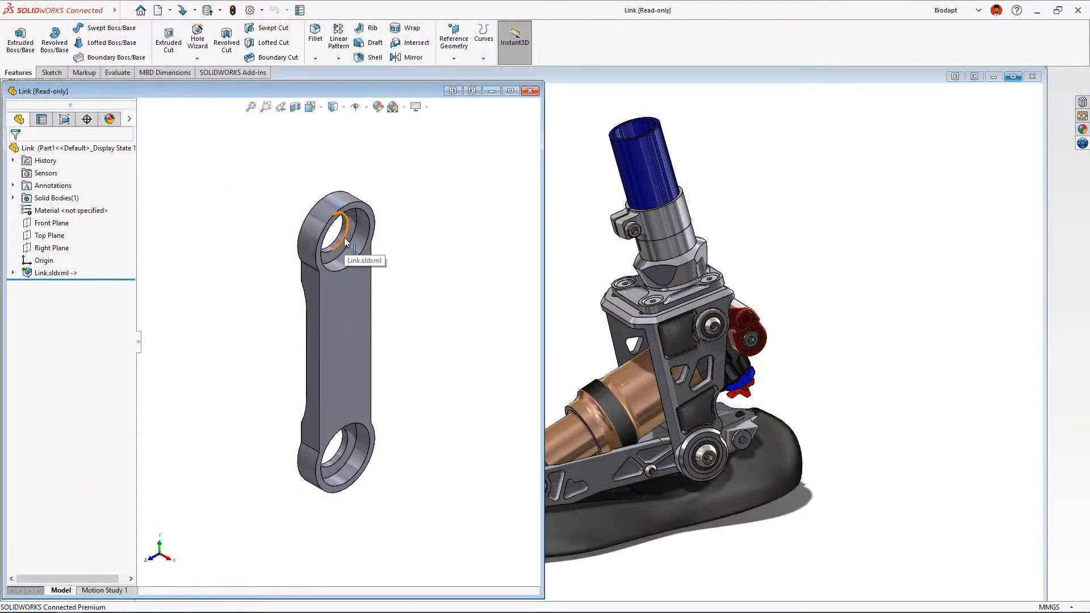
# Place the Link in the VF2 Foot assembly by its hole edge onto the foot's pivot.
pyautogui.moveTo(344, 237); pyautogui.dragTo(558, 265)
pyautogui.moveTo(717, 323); pyautogui.dragTo(748, 325)
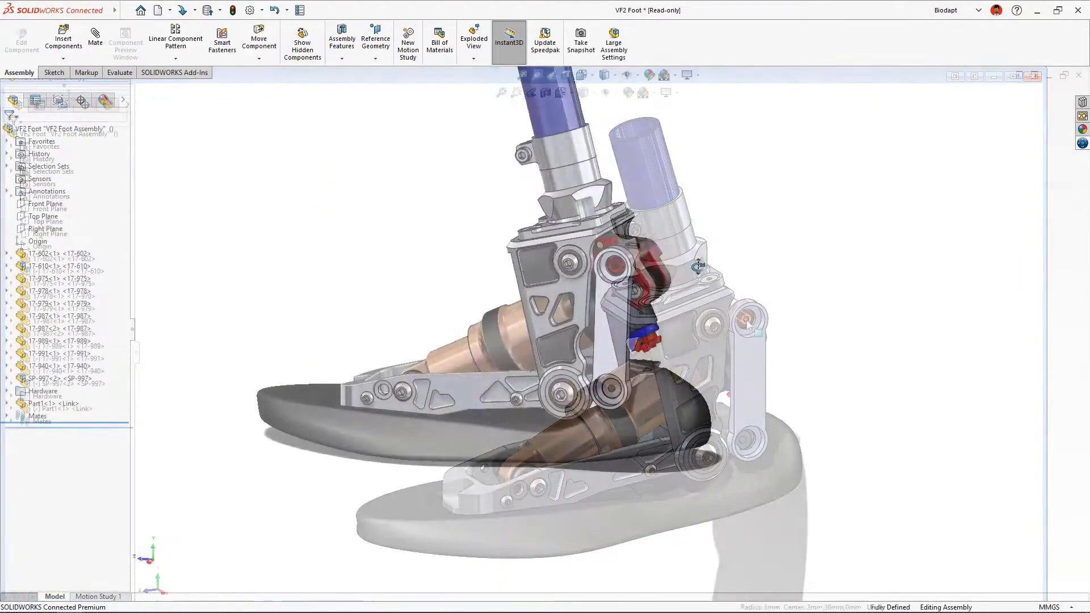
pyautogui.moveTo(596, 279); pyautogui.dragTo(662, 305, button='middle')
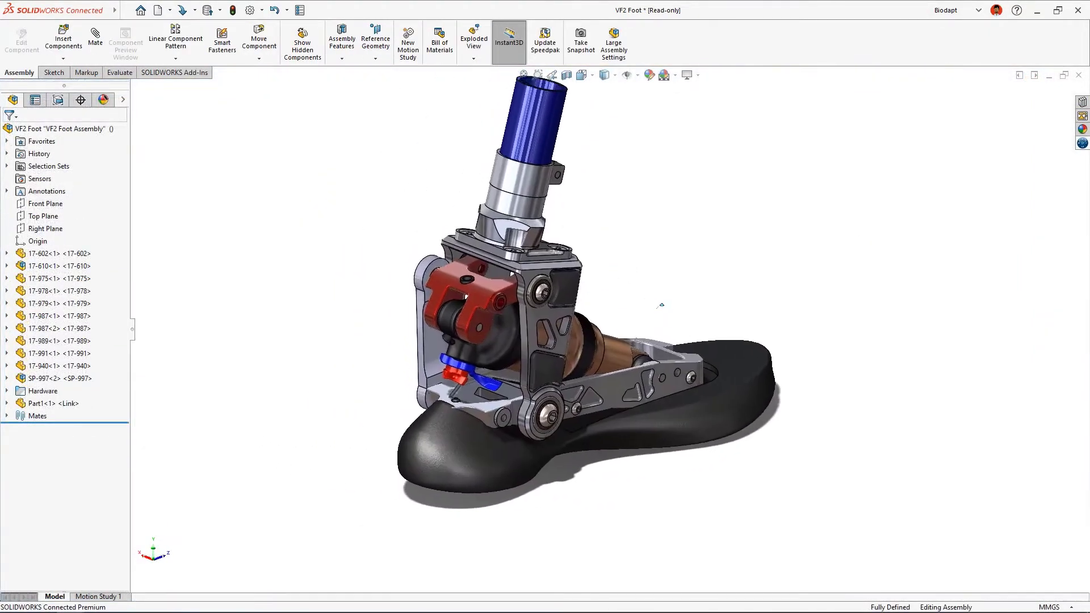
# Mirror the Link across the Right Plane as MirrorComponent1.
pyautogui.click(176, 59)
pyautogui.click(187, 154)
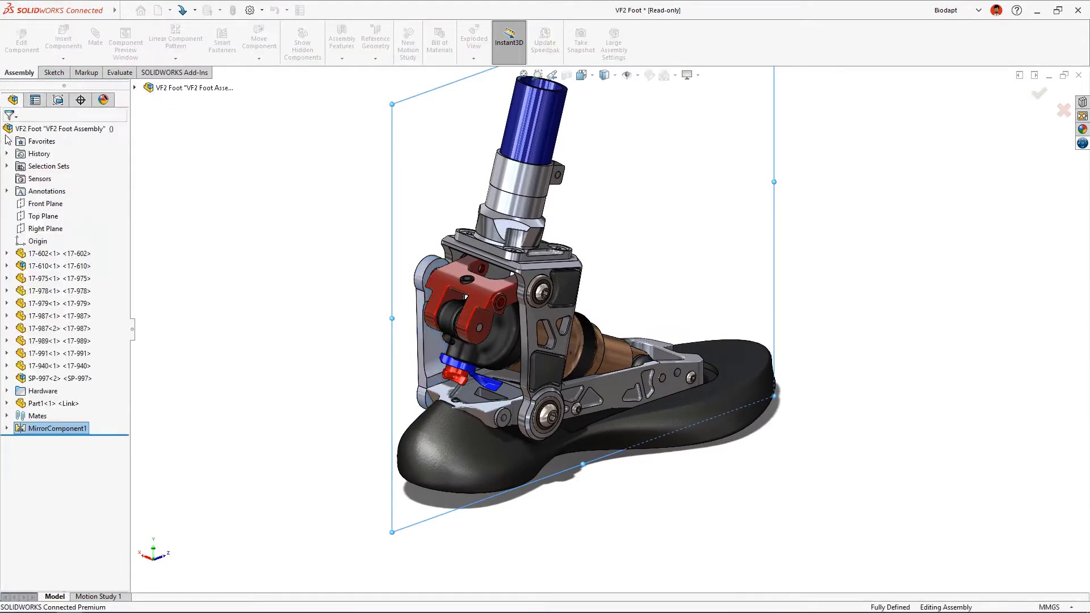
pyautogui.moveTo(253, 245); pyautogui.dragTo(455, 248, button='middle')
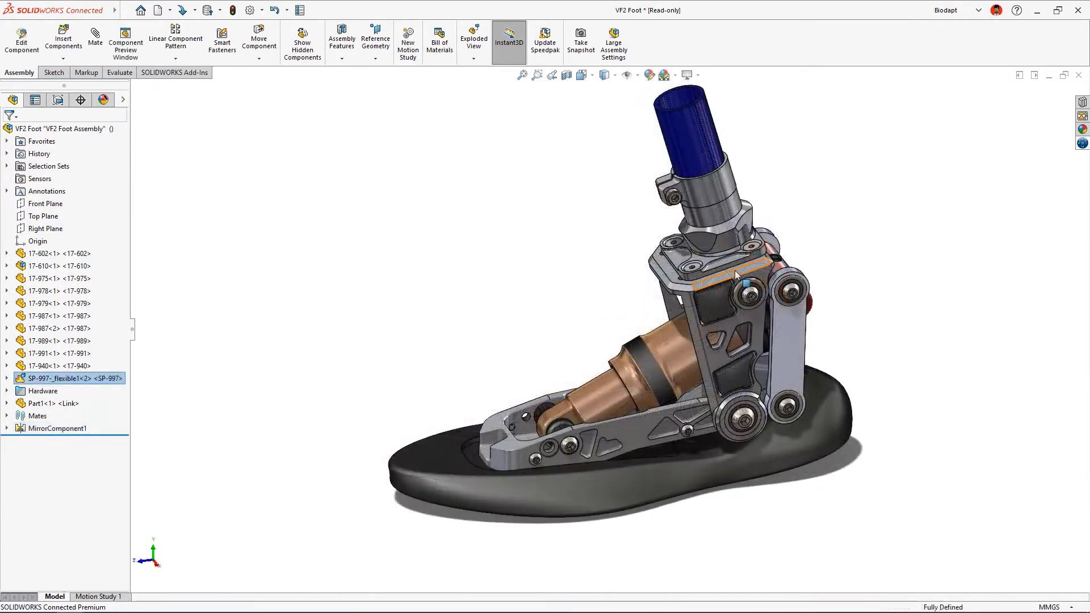
# Select the Cover's bottom edge loop and side face, pulling them outward until the cover clears the foot.
pyautogui.moveTo(761, 267); pyautogui.dragTo(783, 269, button='middle')
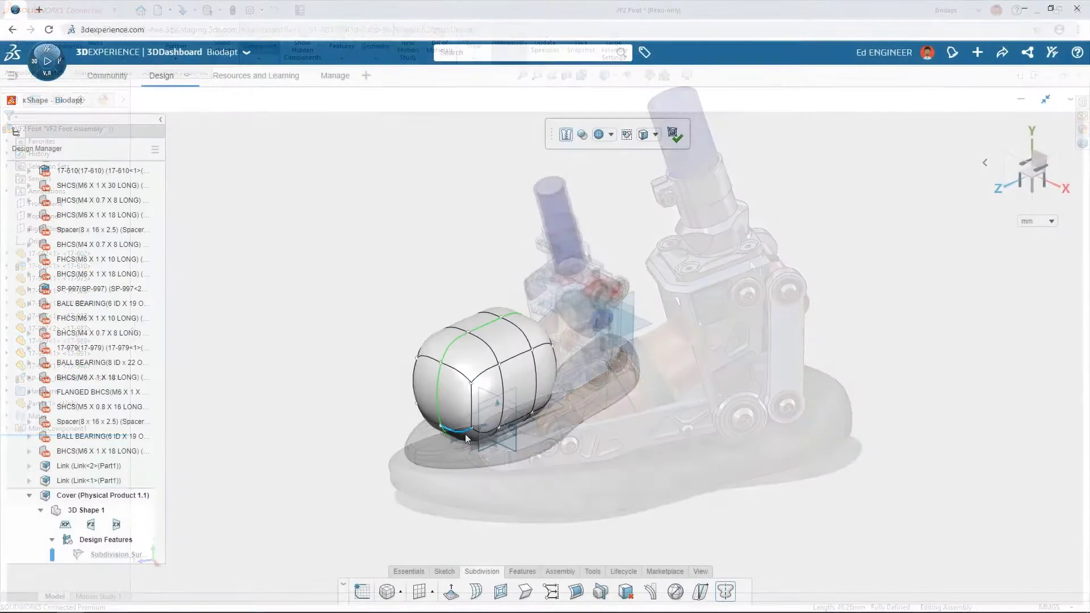
pyautogui.click(483, 434)
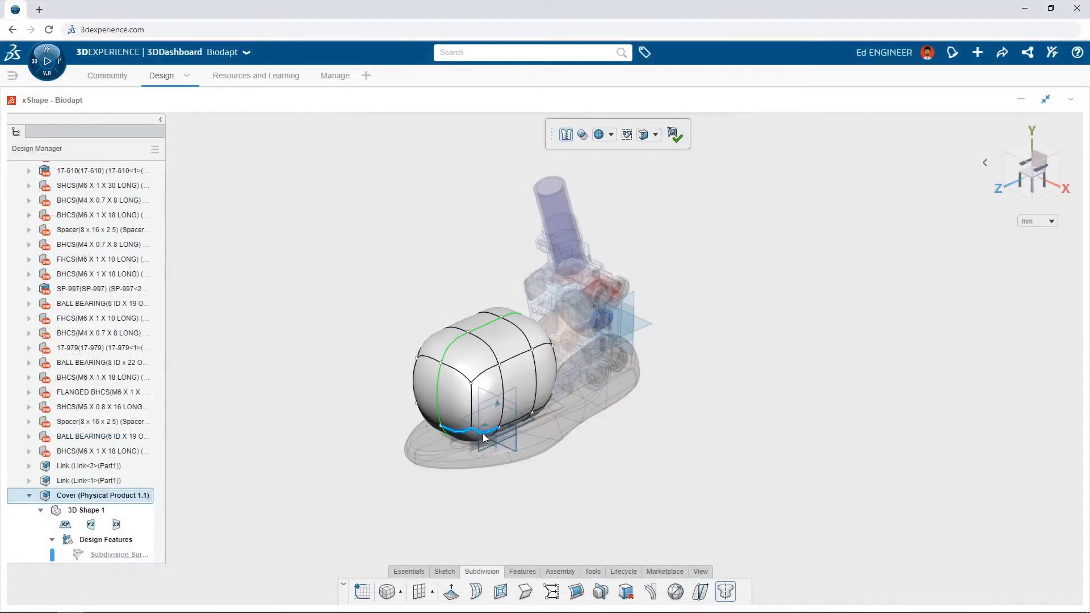
pyautogui.moveTo(565, 472); pyautogui.dragTo(442, 466, button='middle')
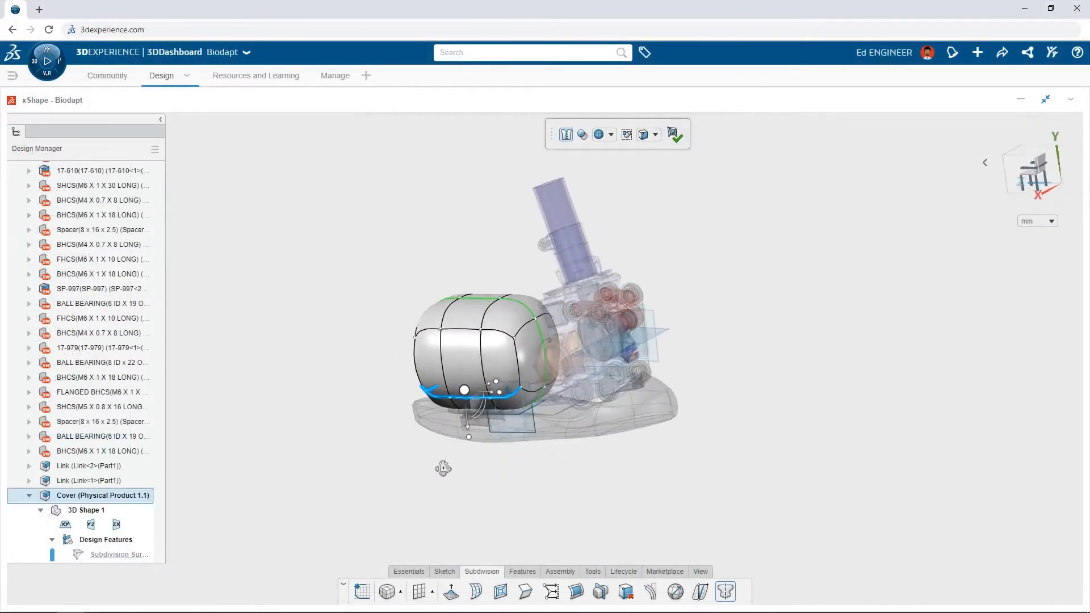
pyautogui.moveTo(556, 305); pyautogui.dragTo(553, 410, button='middle')
pyautogui.click(561, 442)
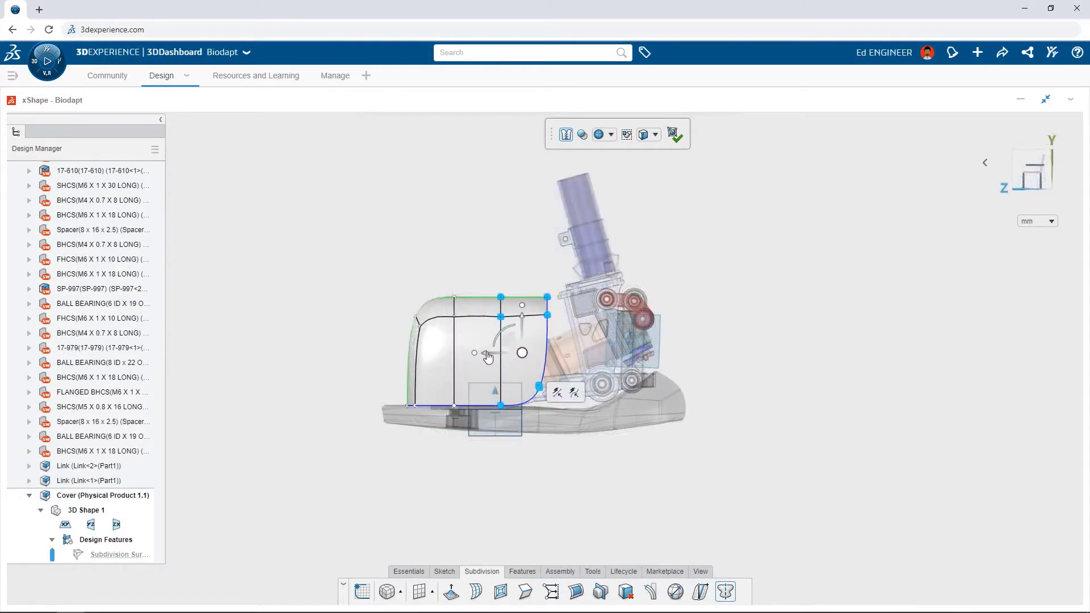
pyautogui.moveTo(523, 356); pyautogui.dragTo(535, 355)
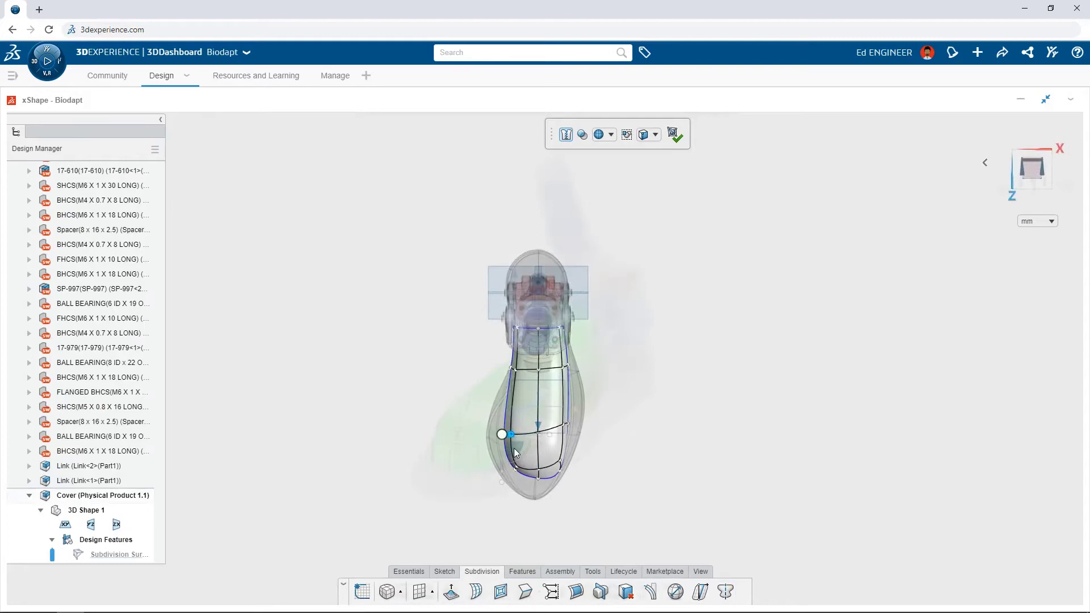
pyautogui.moveTo(571, 405); pyautogui.dragTo(564, 404)
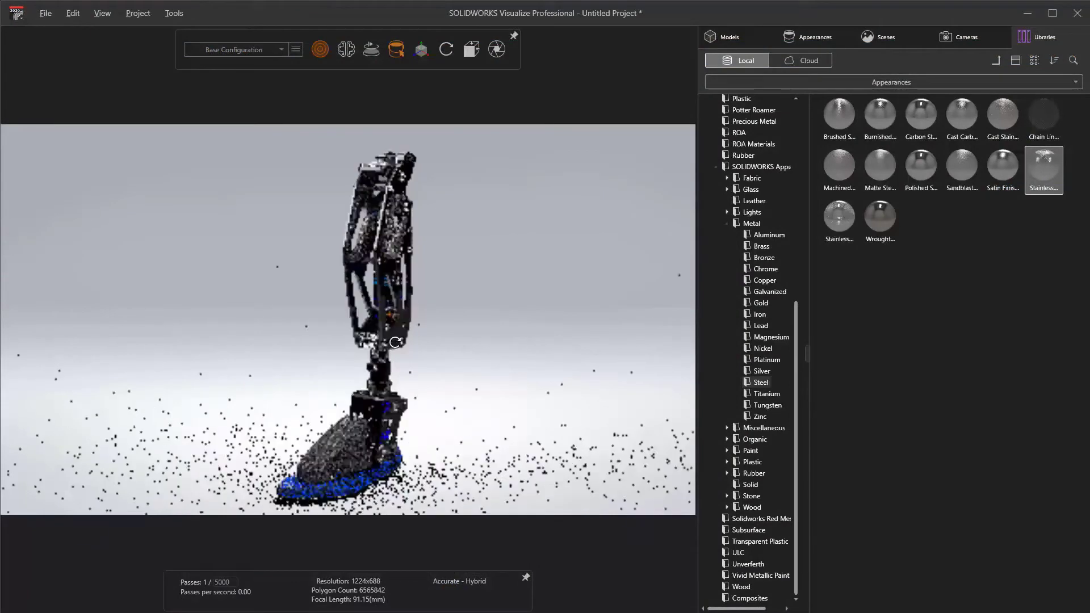
# Set the Black Anodized coat colour to red and apply Carbon Fiber to the pylon tube with tile 5.
pyautogui.moveTo(395, 342); pyautogui.dragTo(571, 342)
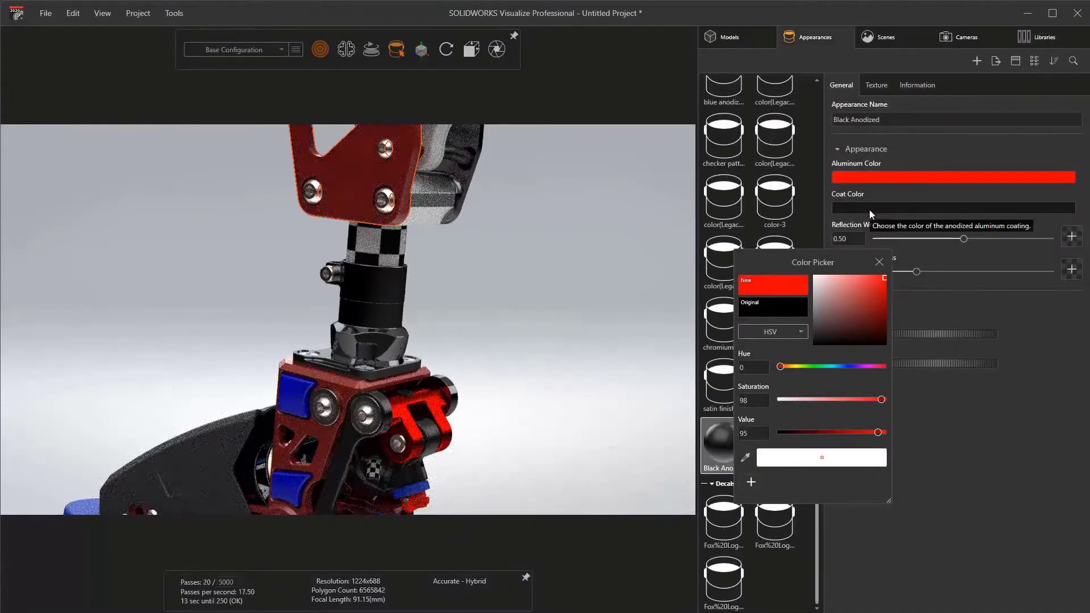
pyautogui.click(870, 208)
pyautogui.click(883, 278)
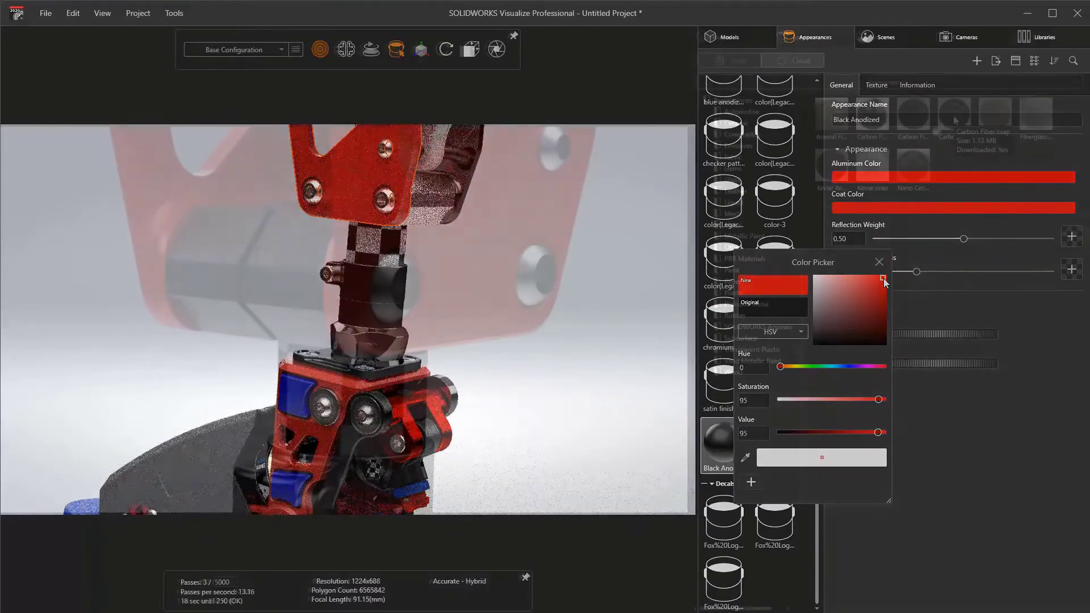
pyautogui.moveTo(954, 114); pyautogui.dragTo(368, 406)
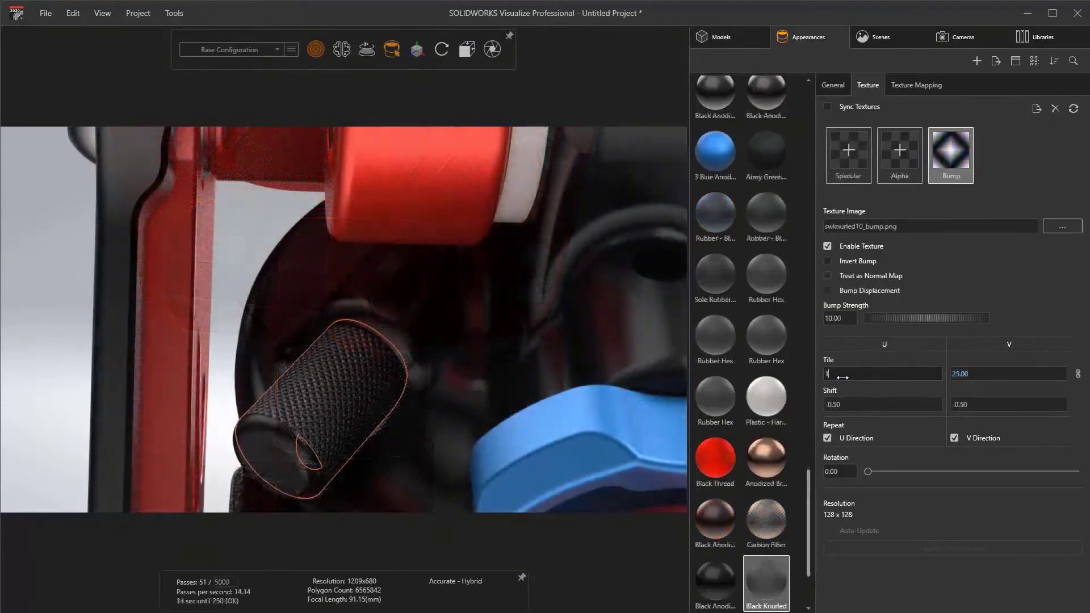
pyautogui.write('5')
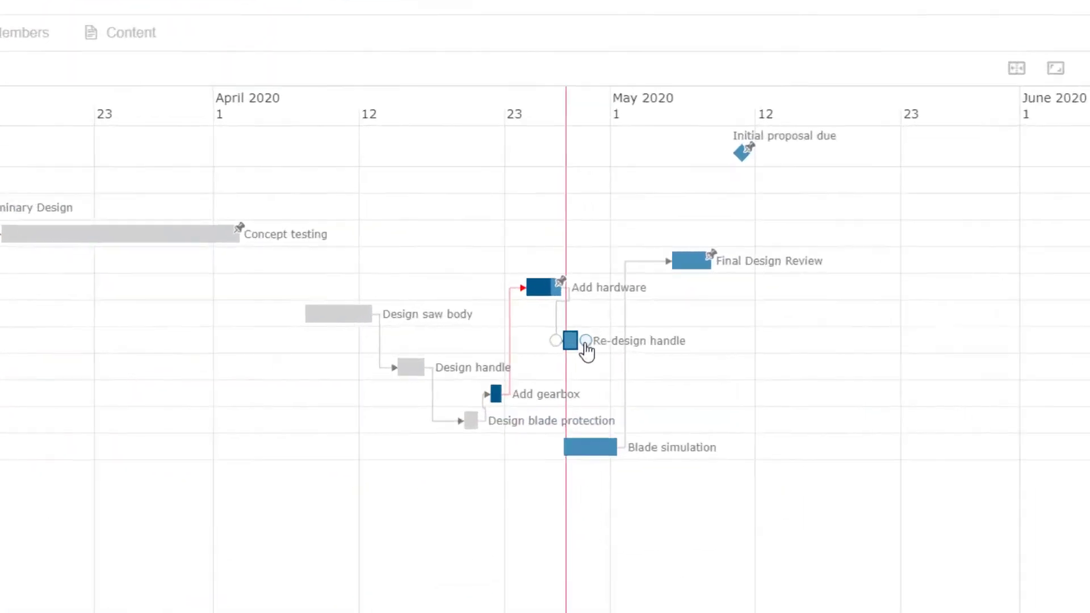
# Link a dependency from the Re-design handle task in the Schedule Gantt.
pyautogui.moveTo(585, 341); pyautogui.dragTo(588, 393)
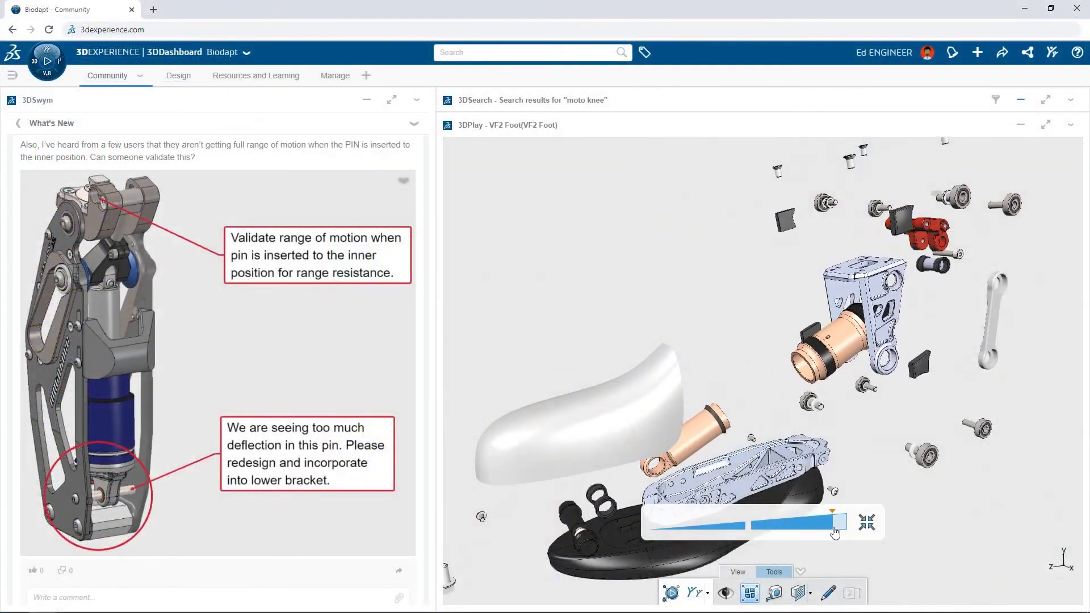
# Collapse the exploded VF2 Foot back together in 3DPlay.
pyautogui.moveTo(835, 532); pyautogui.dragTo(659, 525)
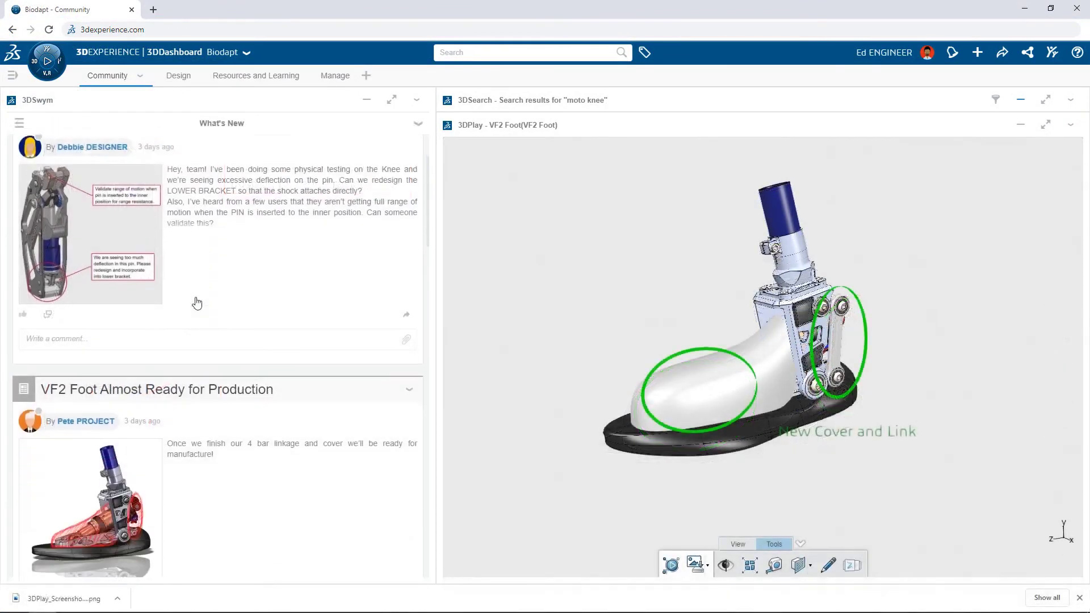
# Scroll to the VF2 Foot post and attach the downloaded 3DPlay screenshot to the reply.
pyautogui.scroll(-2, 200, 340)
pyautogui.scroll(-2, 201, 339)
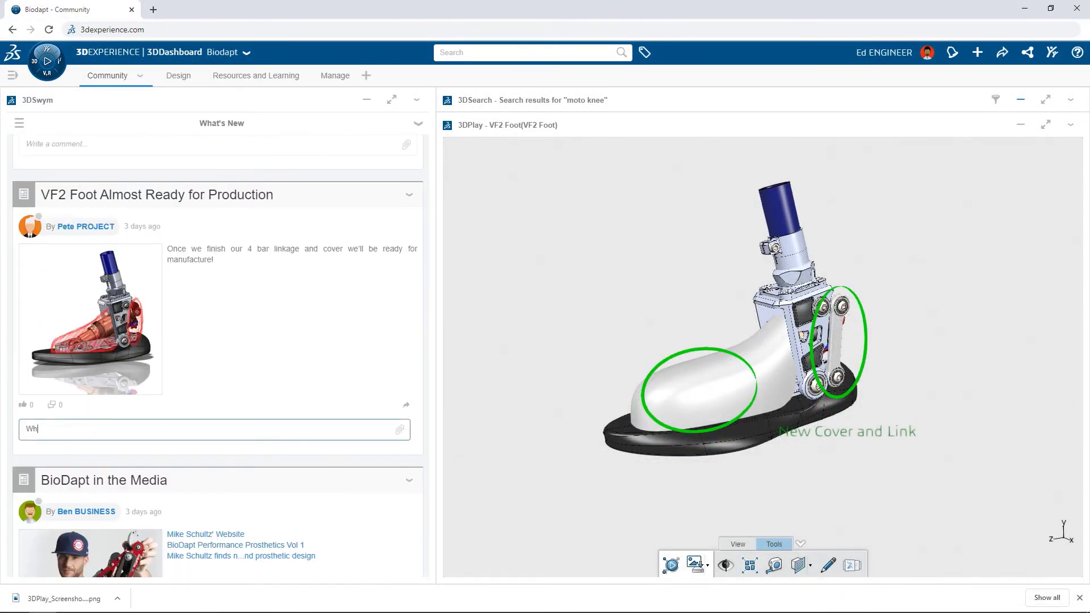
pyautogui.moveTo(47, 600); pyautogui.dragTo(222, 456)
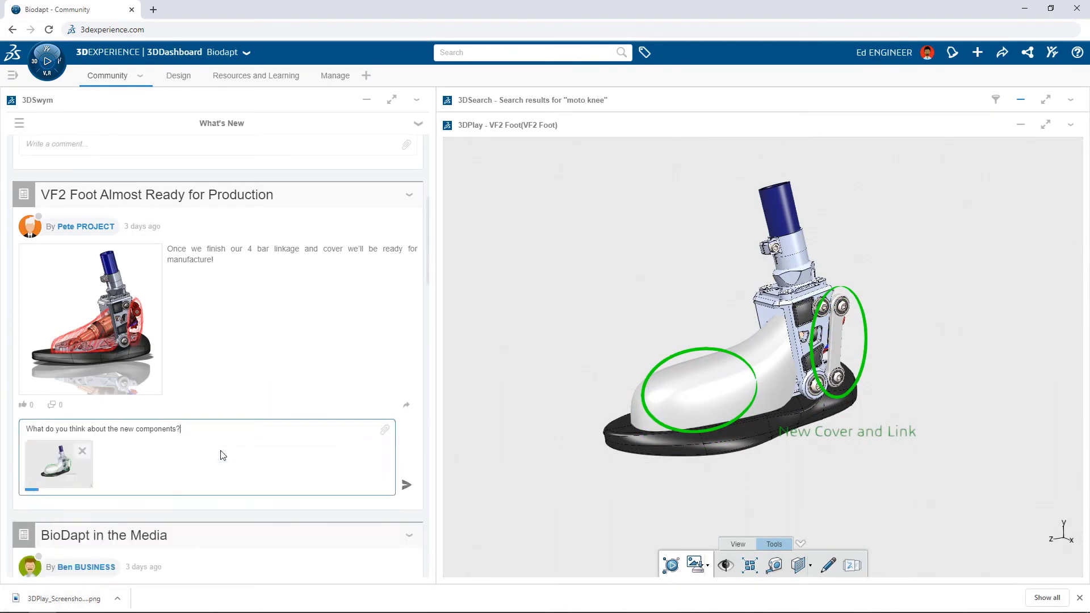